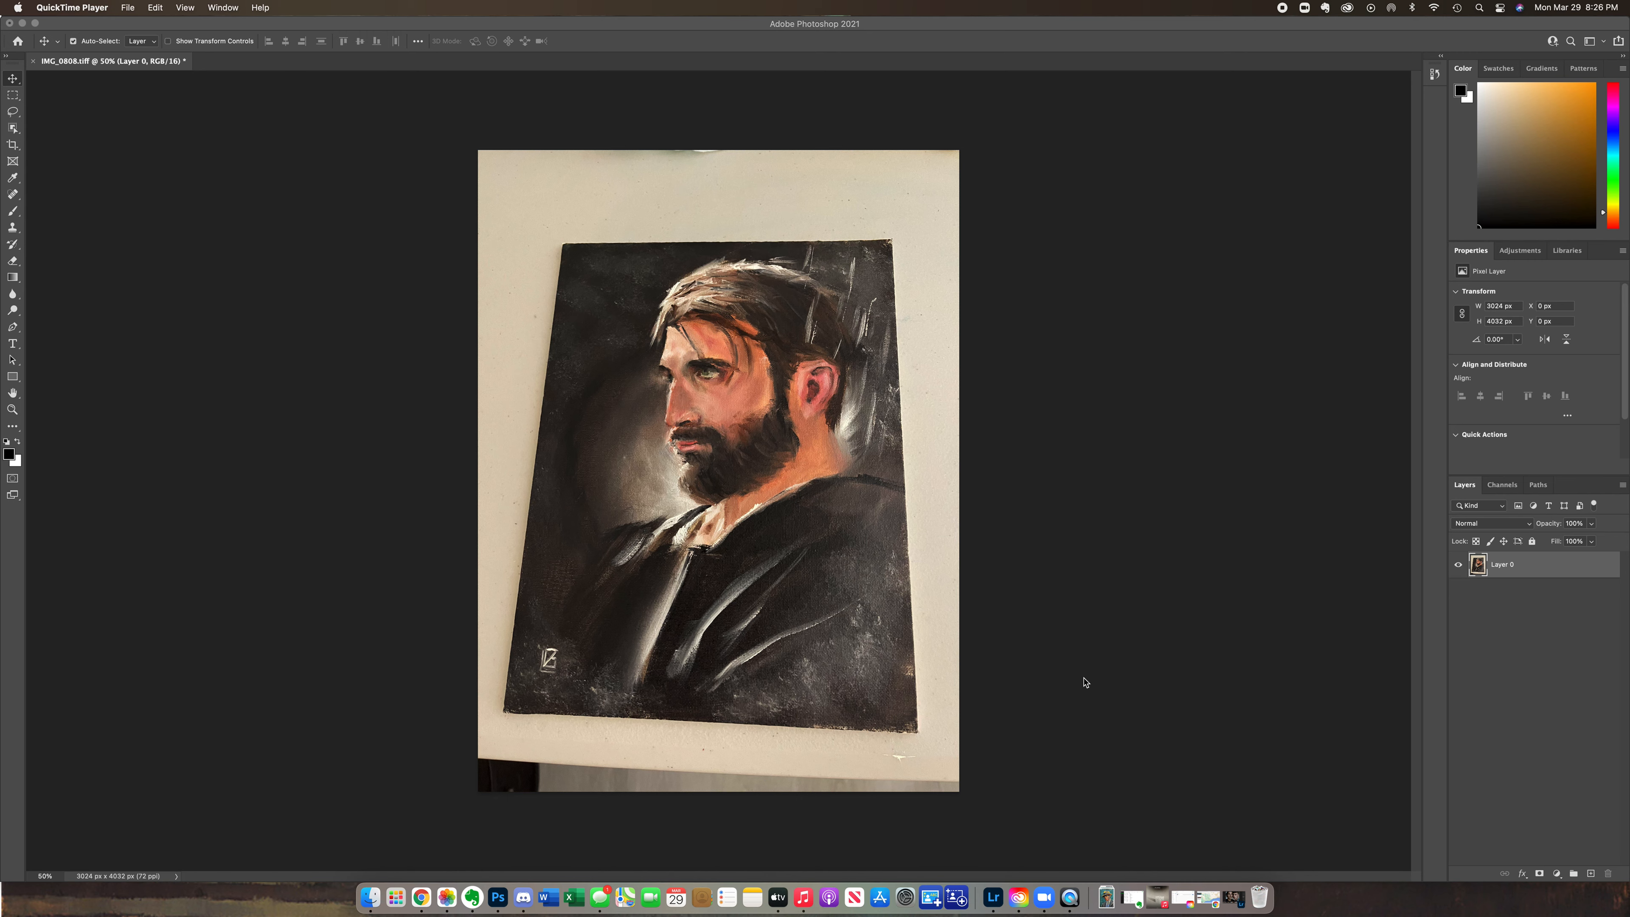
Step: Lay a Perspective Warp grid over the photographed painting and match its corners to the painting's four corners
{"action": "left_click", "coordinate": [17, 87]}
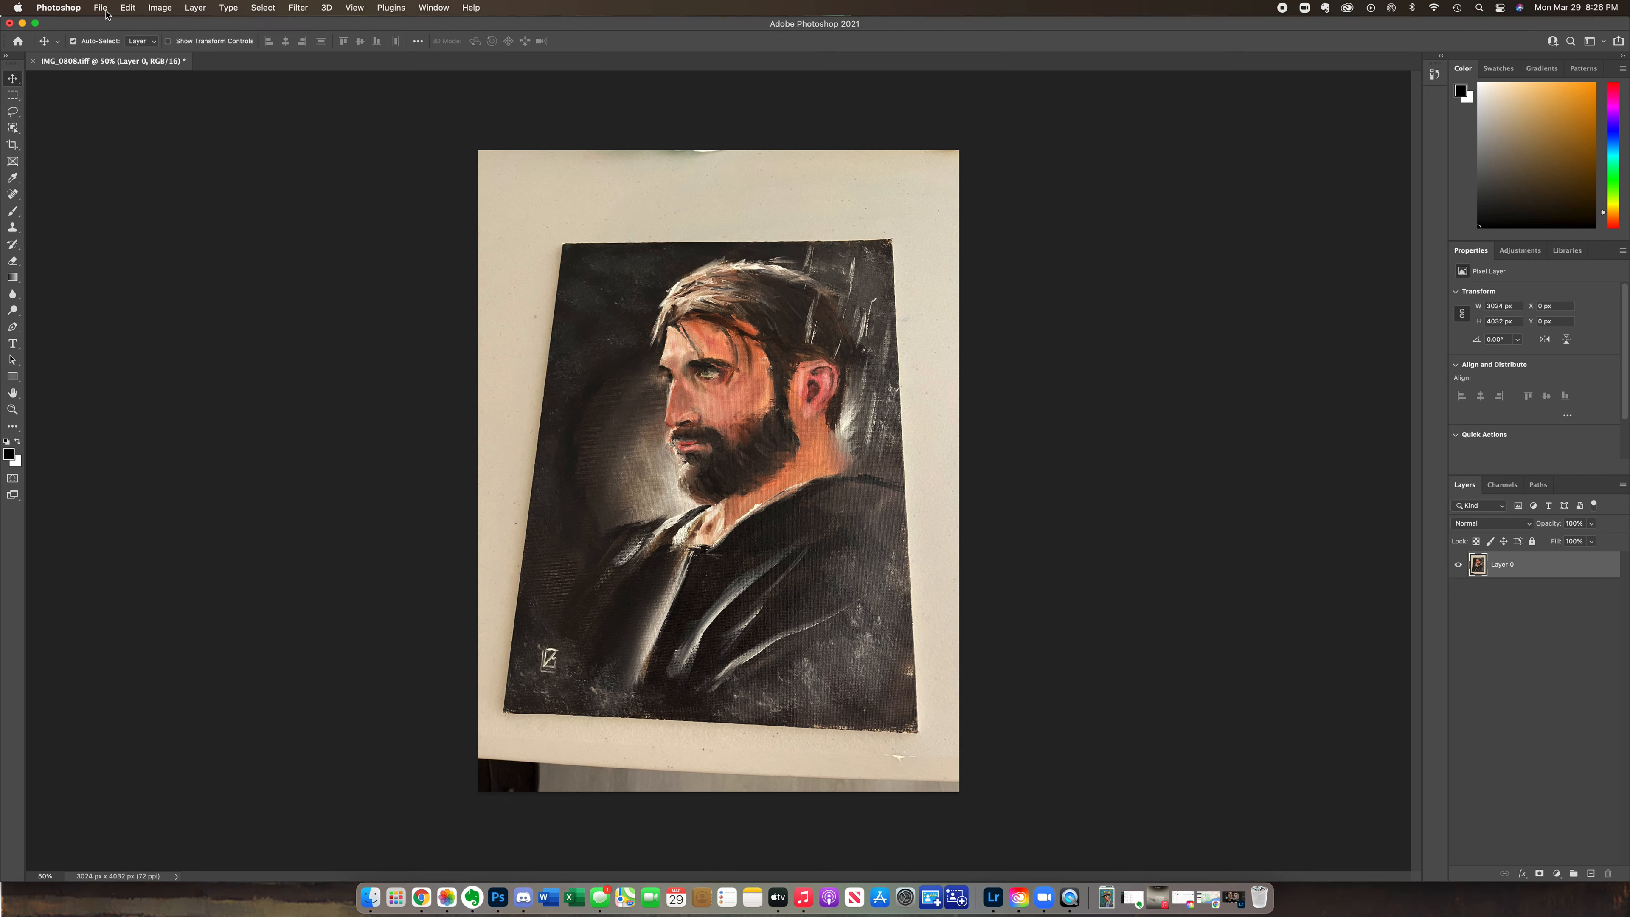
{"action": "left_click", "coordinate": [127, 8]}
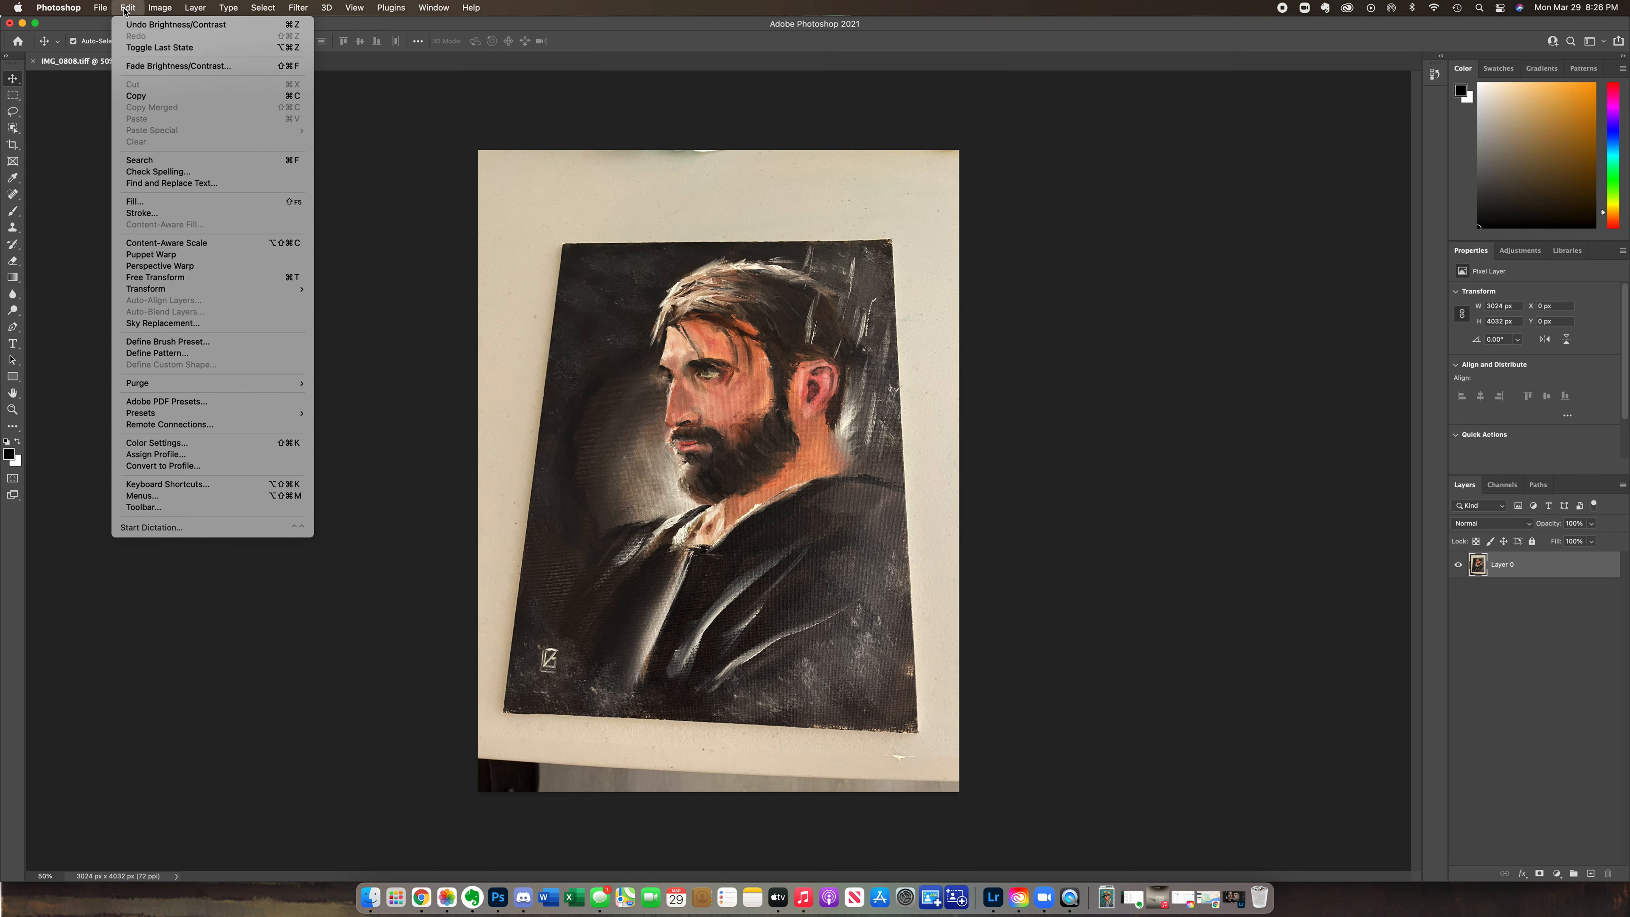
{"action": "left_click", "coordinate": [145, 267]}
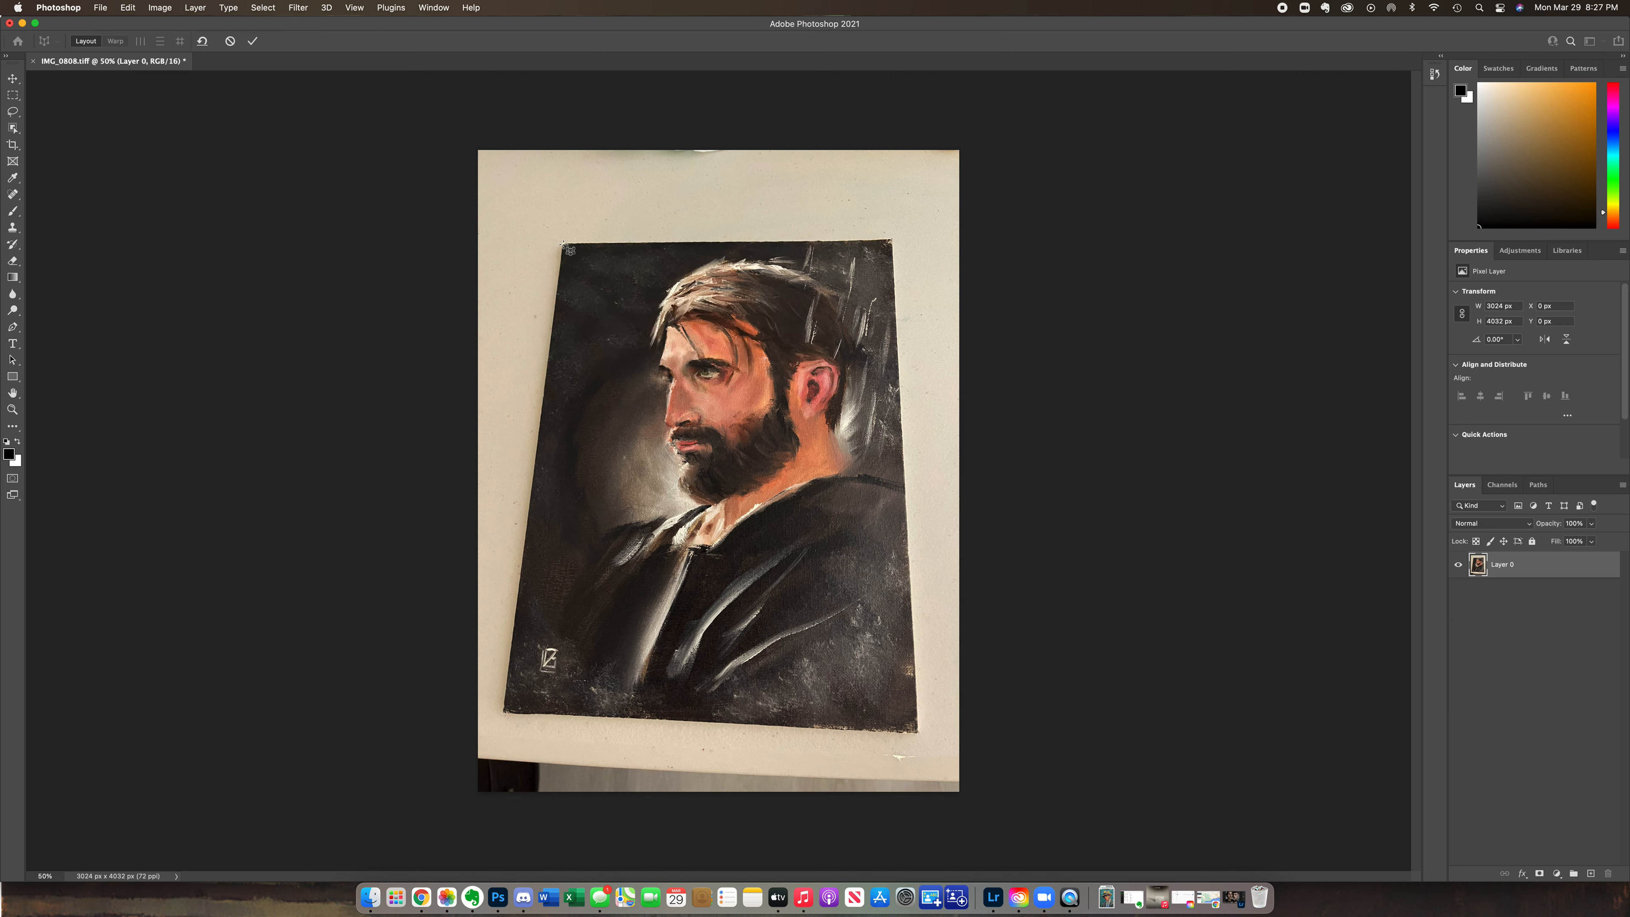
{"action": "left_click_drag", "start_coordinate": [563, 244], "coordinate": [918, 732]}
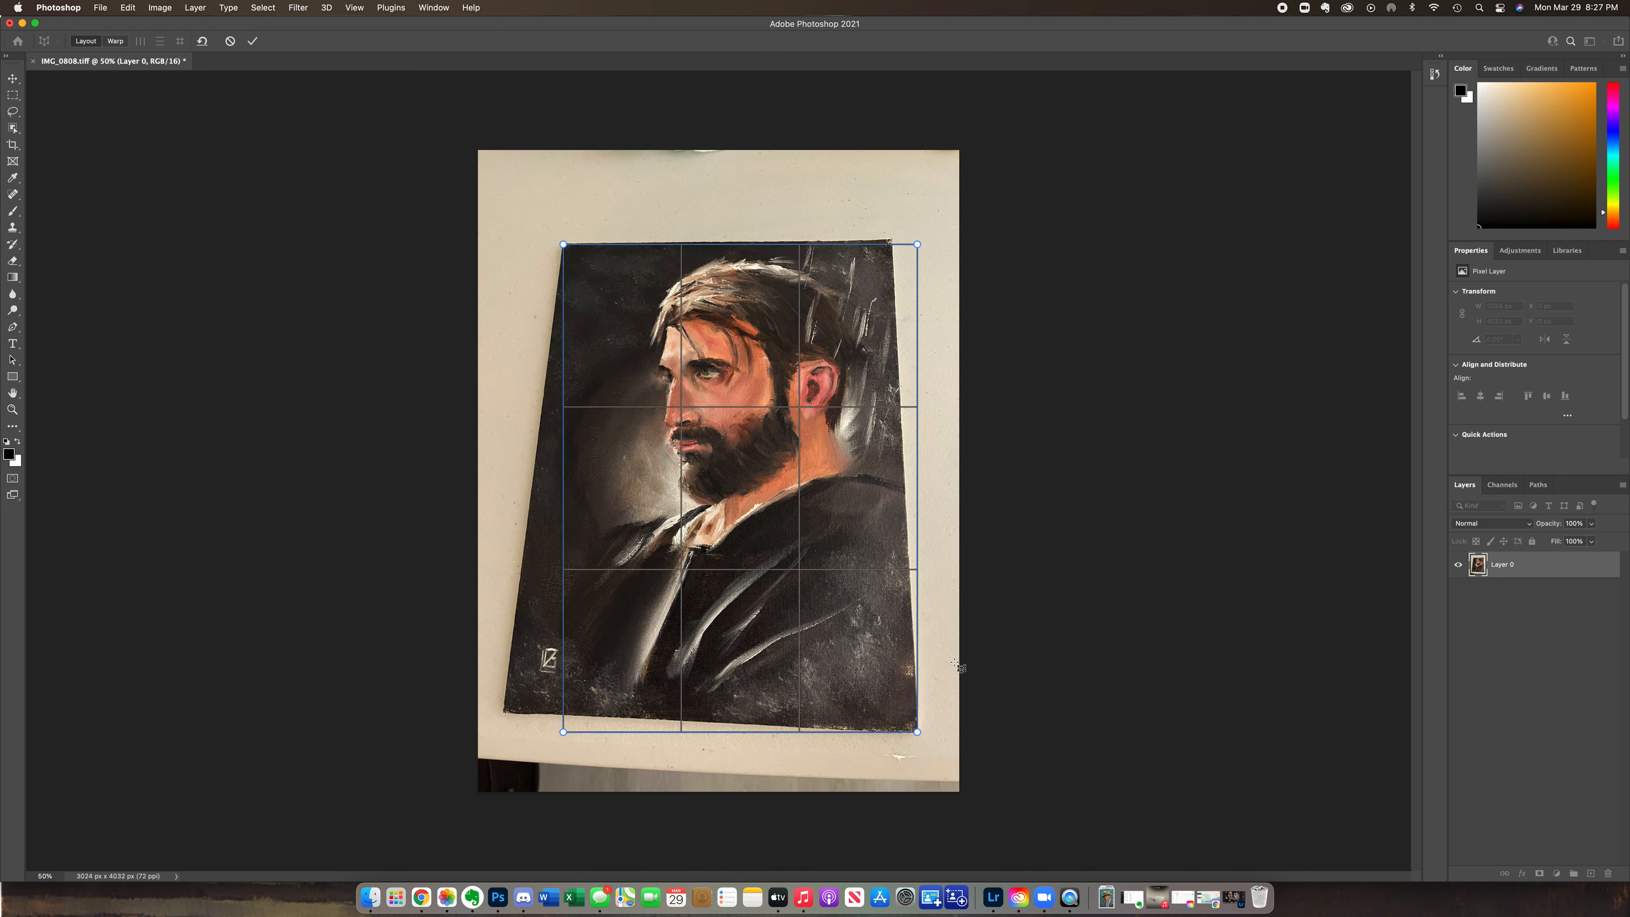
{"action": "left_click_drag", "start_coordinate": [925, 250], "coordinate": [893, 242]}
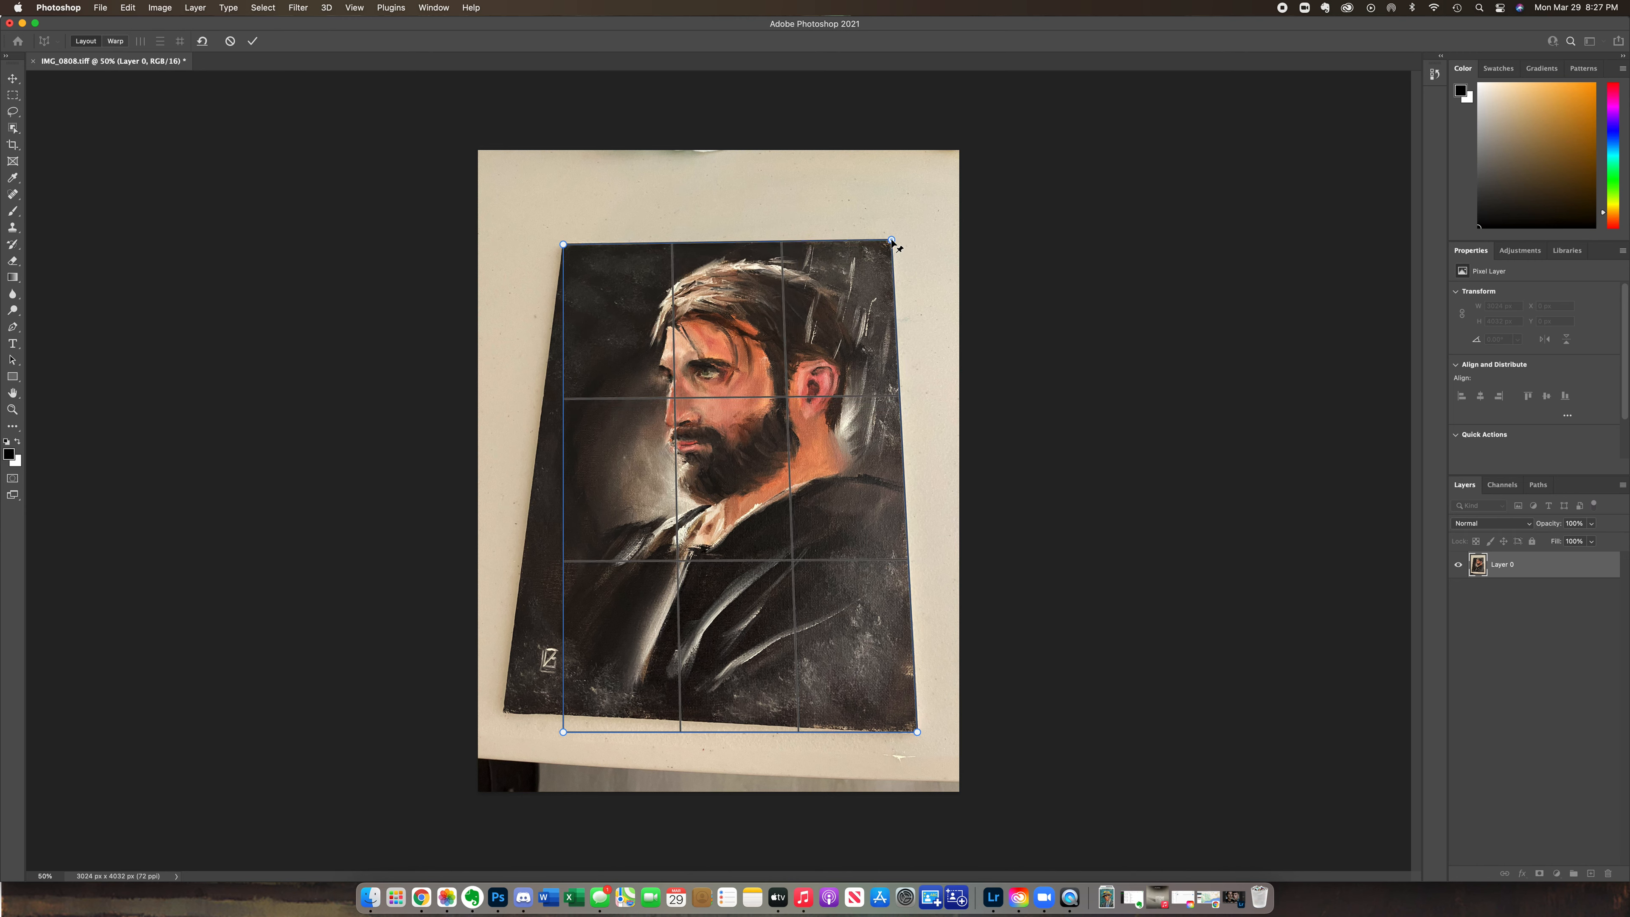
{"action": "left_click_drag", "start_coordinate": [563, 733], "coordinate": [504, 710]}
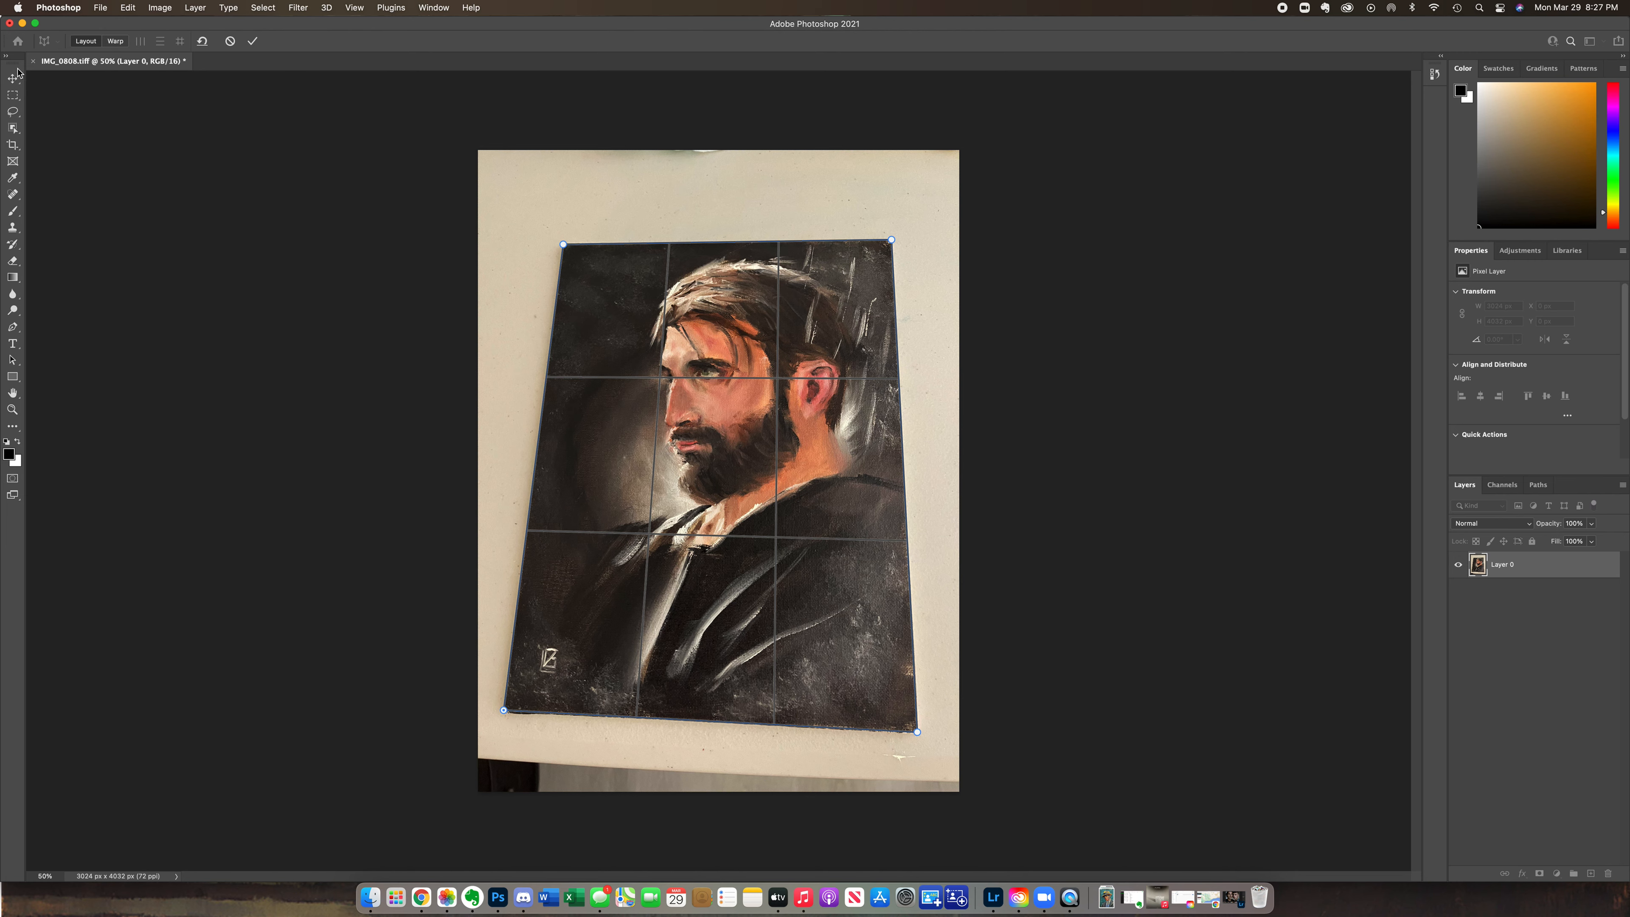
Step: Straighten the painting into a rectangle by automatically warping the grid to horizontal and vertical, and apply the warp
{"action": "left_click", "coordinate": [115, 42]}
{"action": "left_click", "coordinate": [182, 43]}
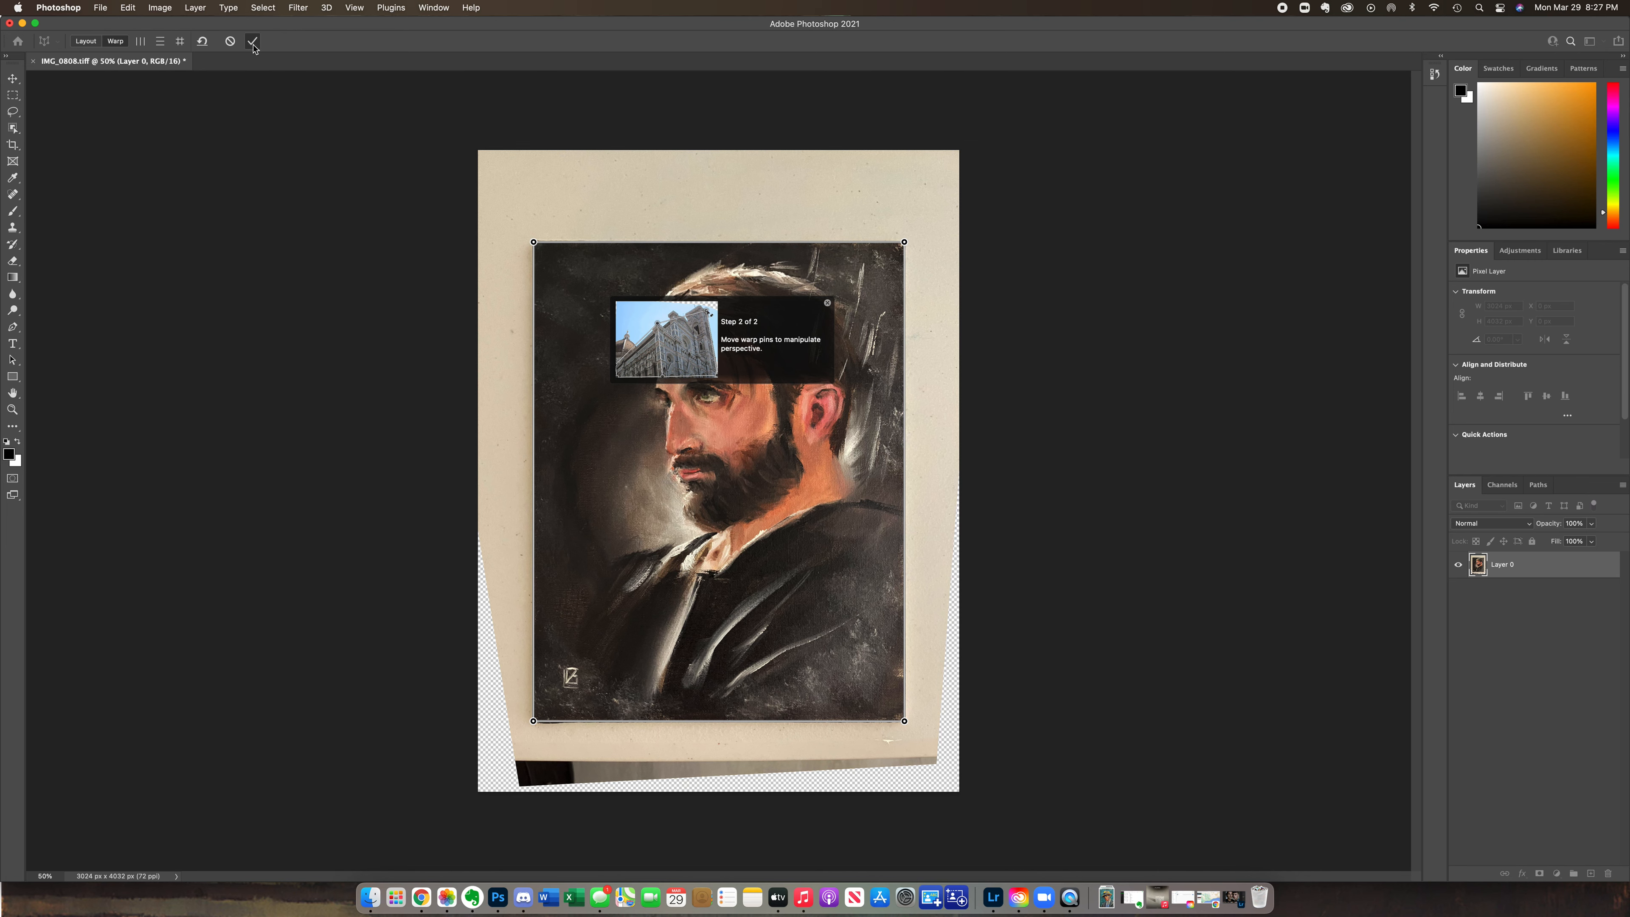
{"action": "left_click", "coordinate": [252, 42]}
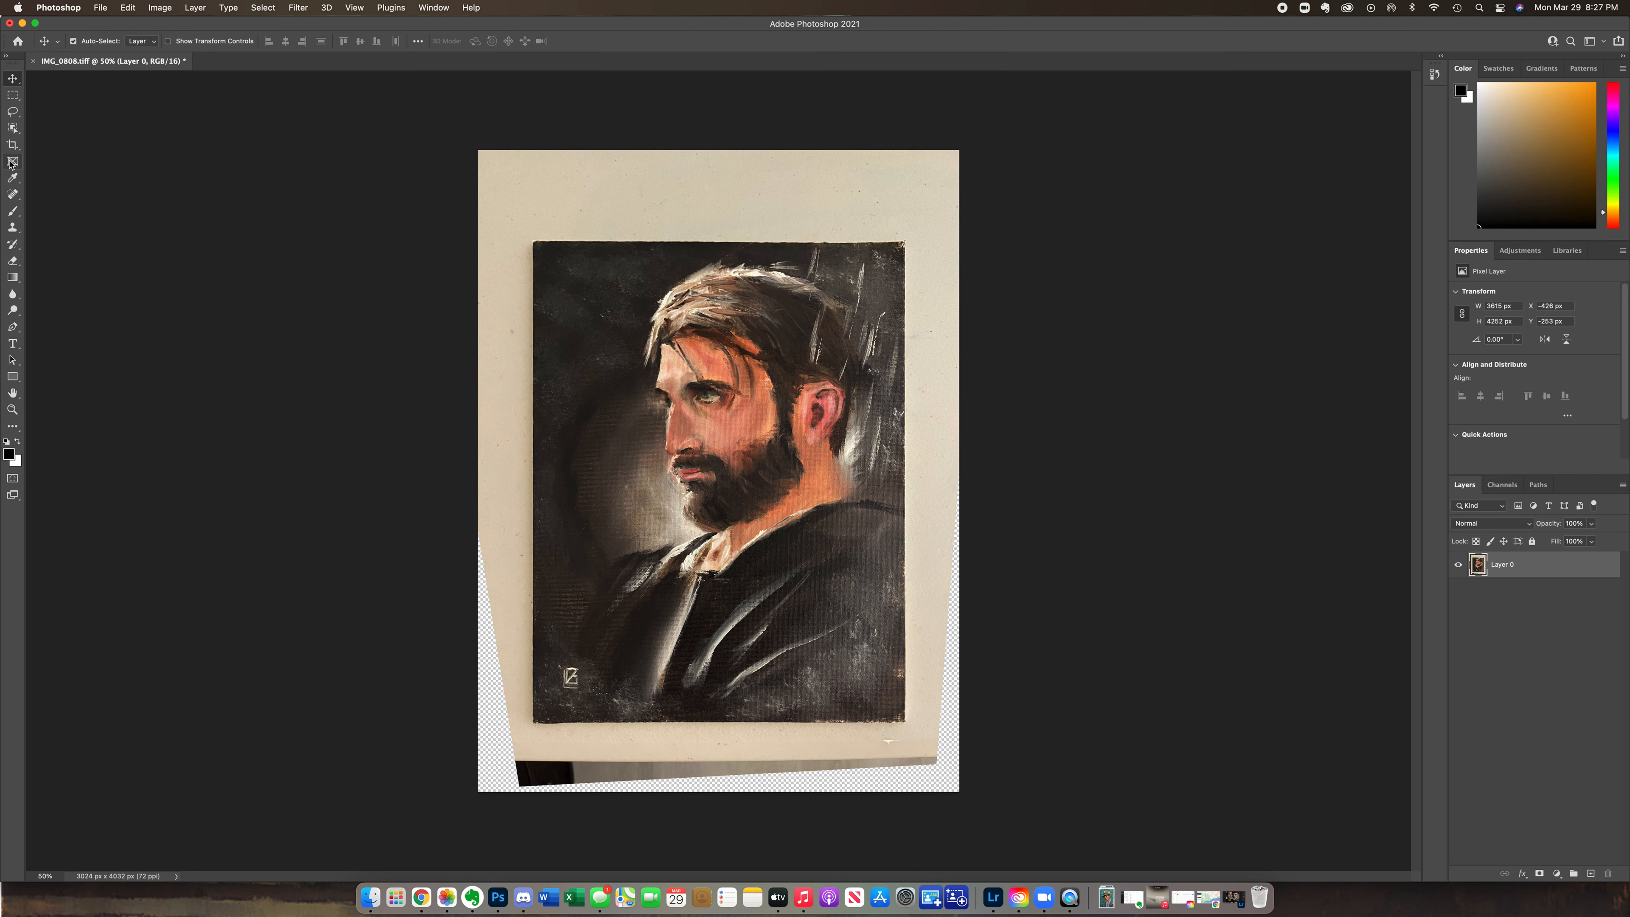
Step: Crop the image to the painting's edges, clearing the fixed aspect ratio to include the full width
{"action": "left_click", "coordinate": [13, 147]}
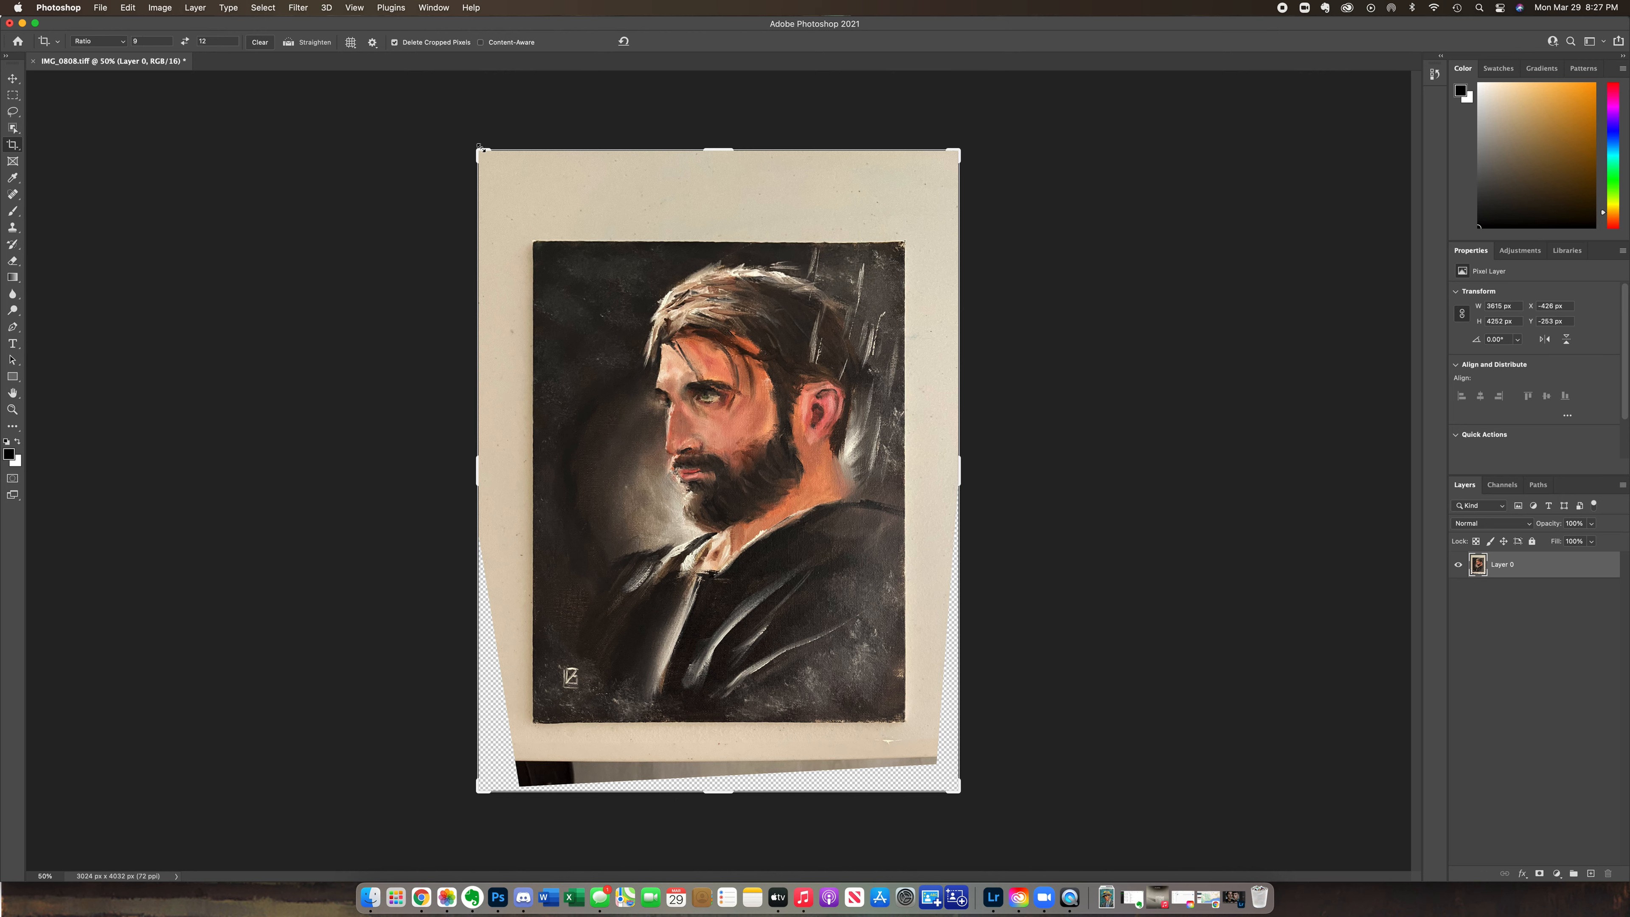
{"action": "left_click_drag", "start_coordinate": [478, 146], "coordinate": [512, 194]}
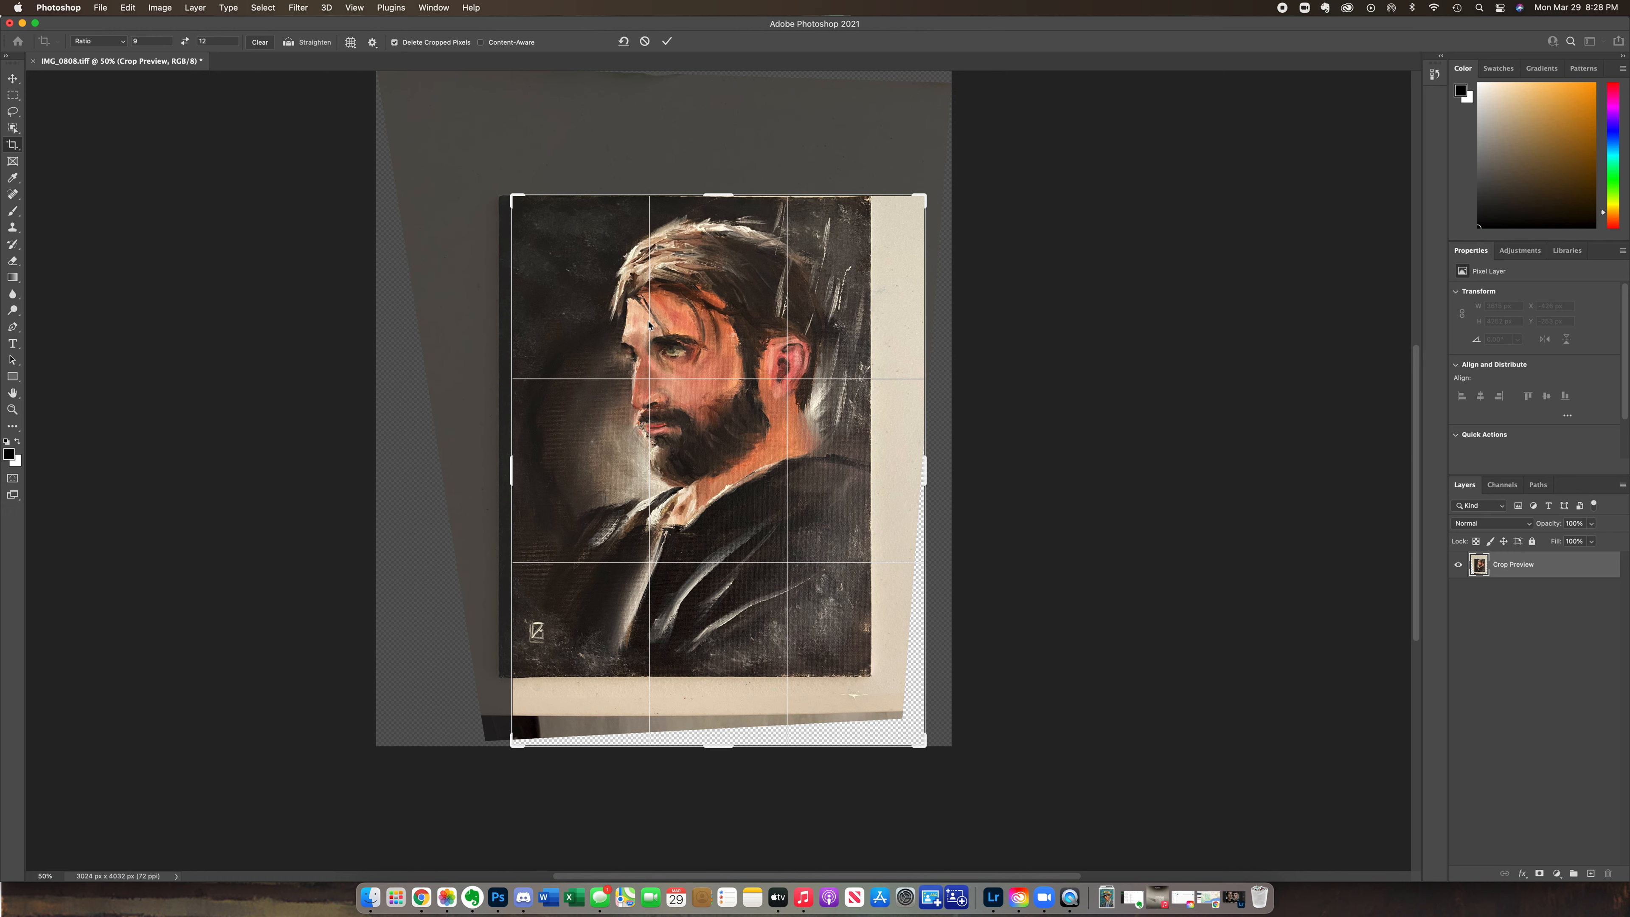
{"action": "left_click_drag", "start_coordinate": [923, 753], "coordinate": [898, 709]}
{"action": "left_click_drag", "start_coordinate": [783, 586], "coordinate": [786, 585]}
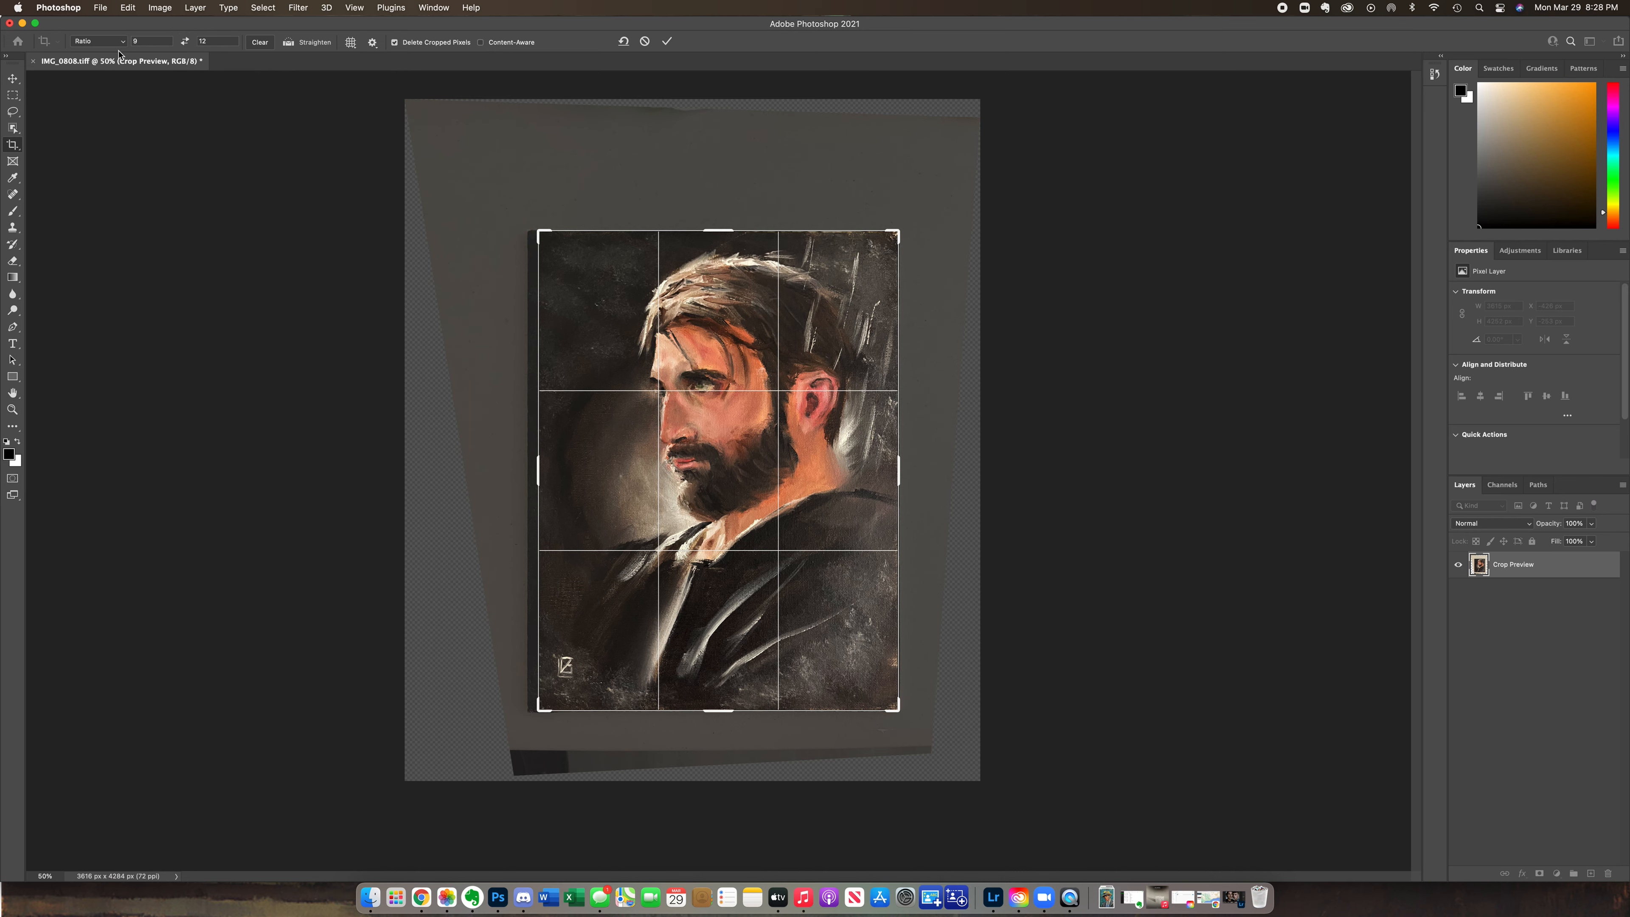
{"action": "left_click", "coordinate": [262, 46]}
{"action": "left_click_drag", "start_coordinate": [539, 469], "coordinate": [534, 469]}
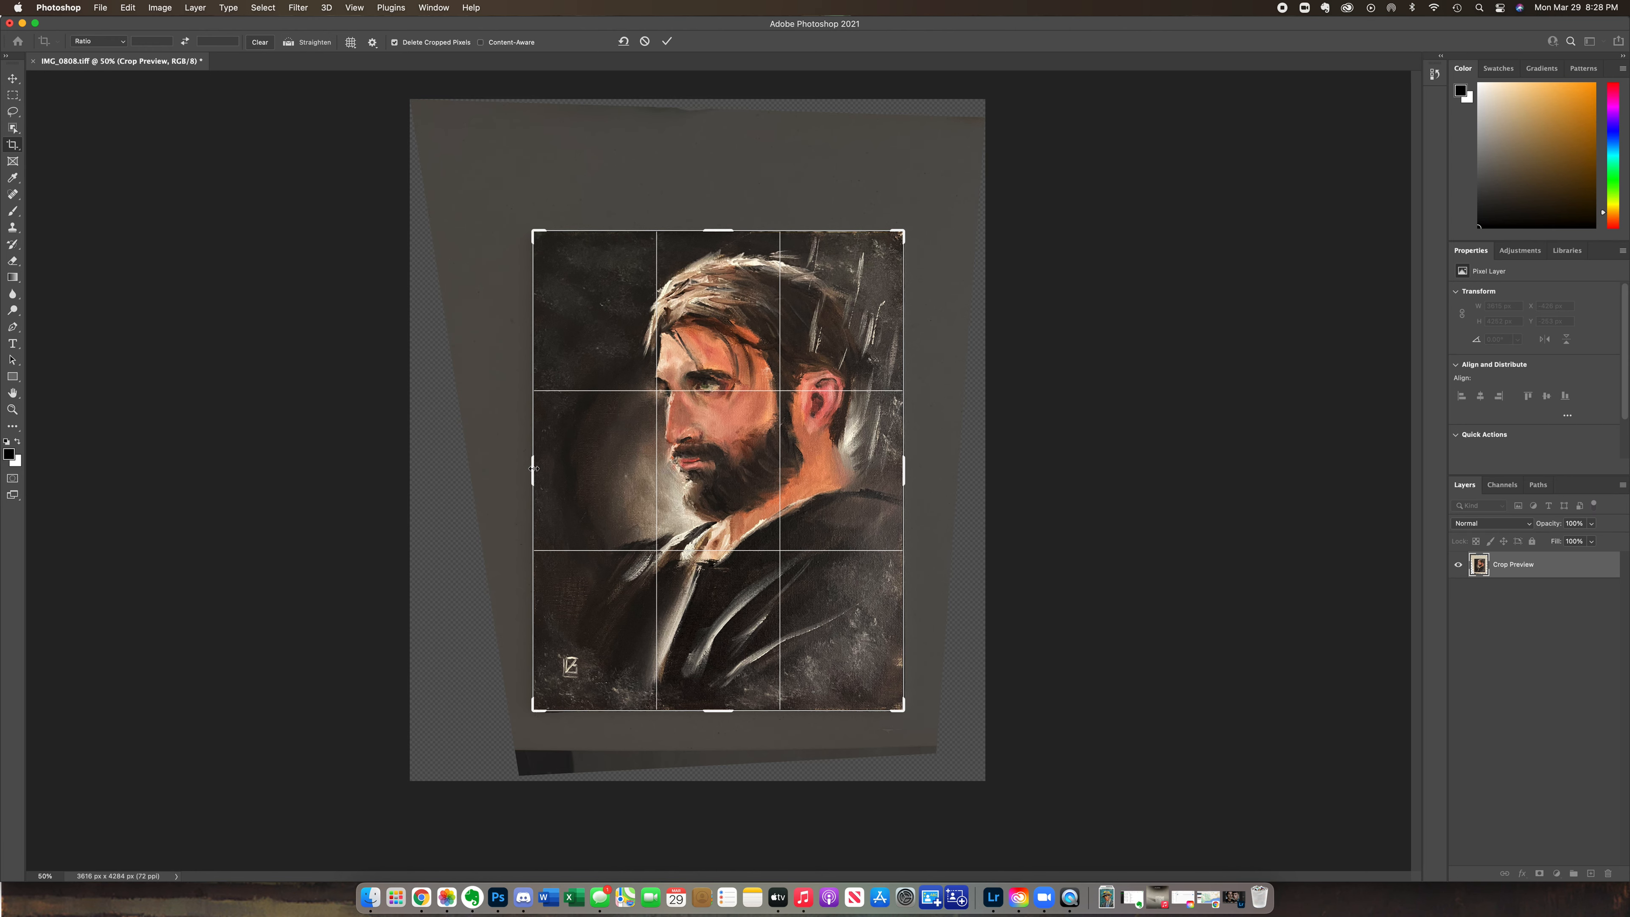
{"action": "key", "text": "Return"}
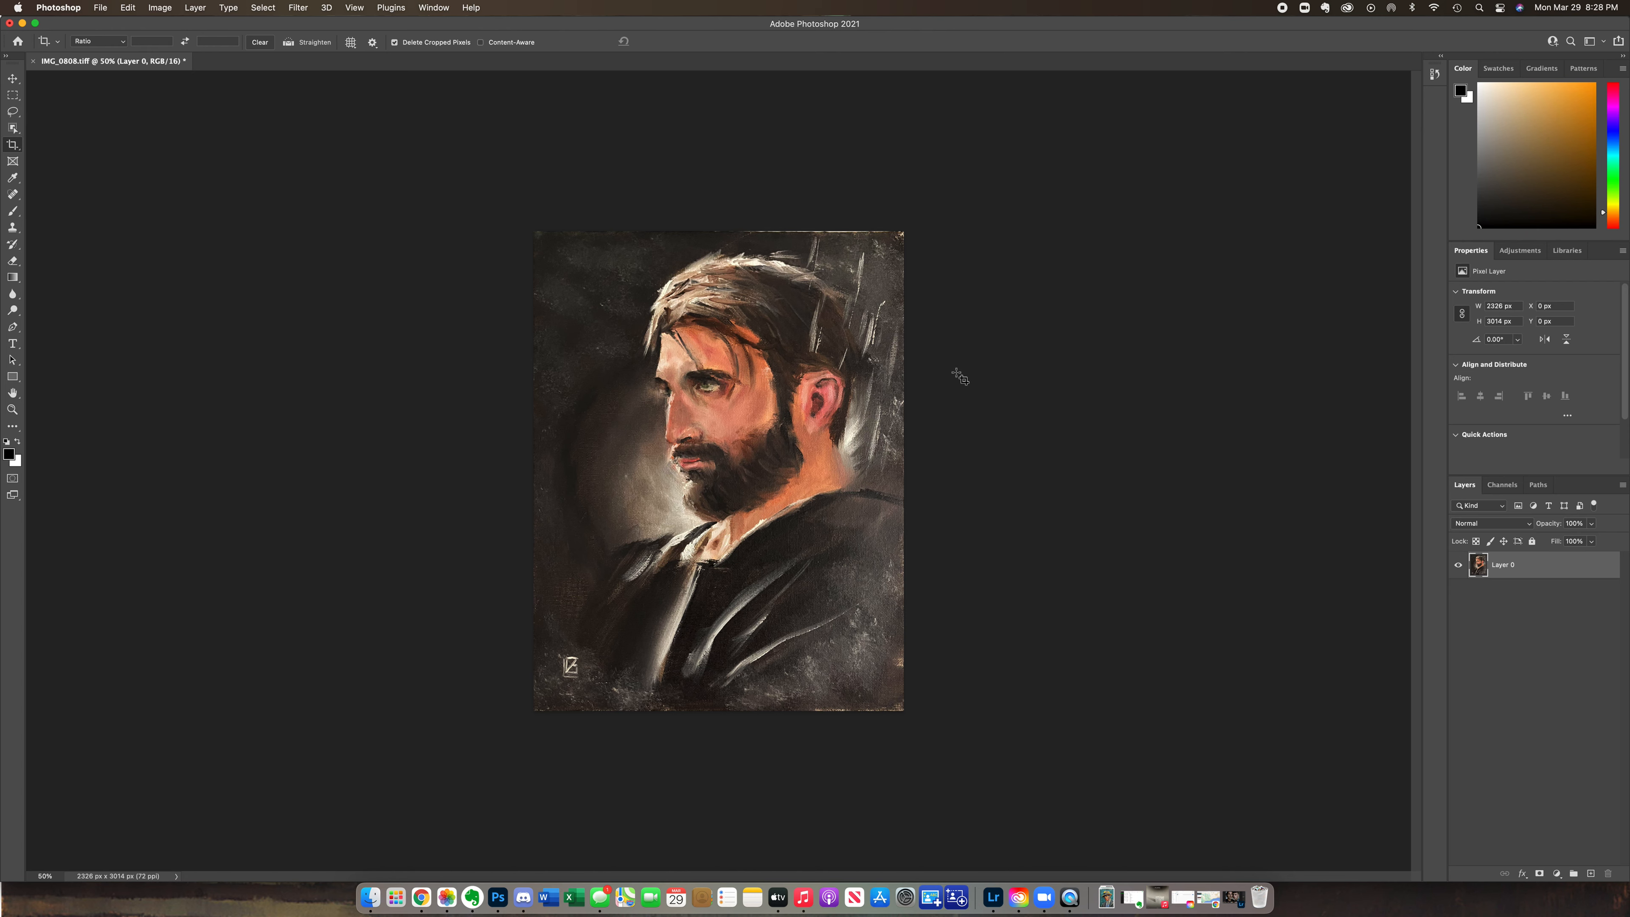
Step: Resize the image to 27 inches wide by 36 inches high at a resolution of 75 pixels/inch
{"action": "left_click", "coordinate": [159, 9]}
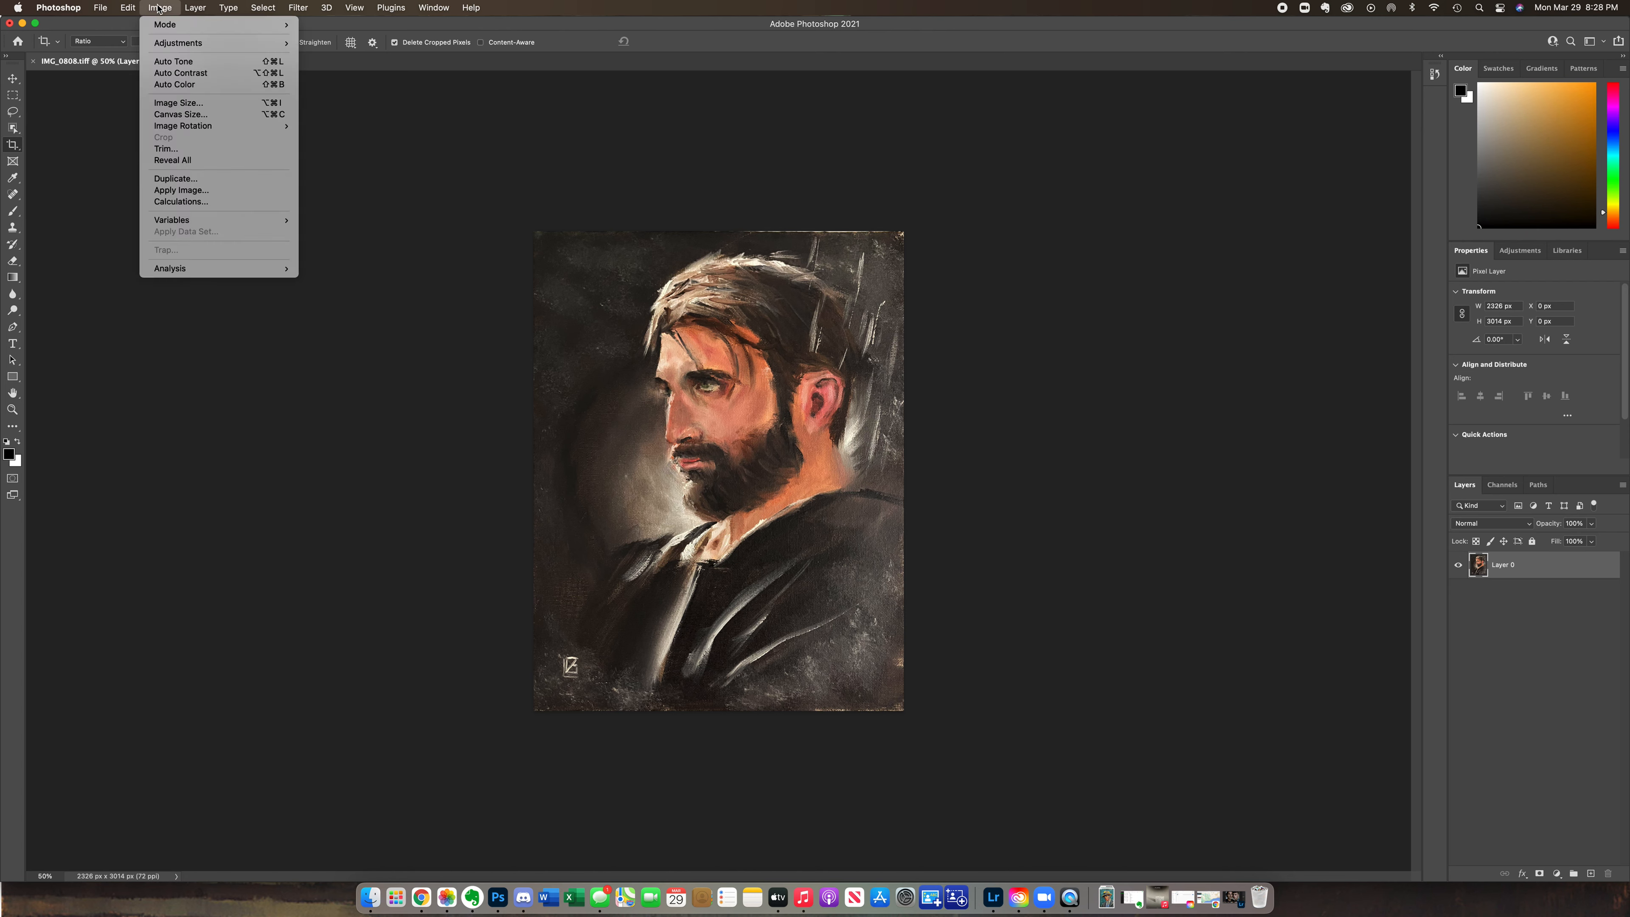
{"action": "left_click", "coordinate": [159, 104]}
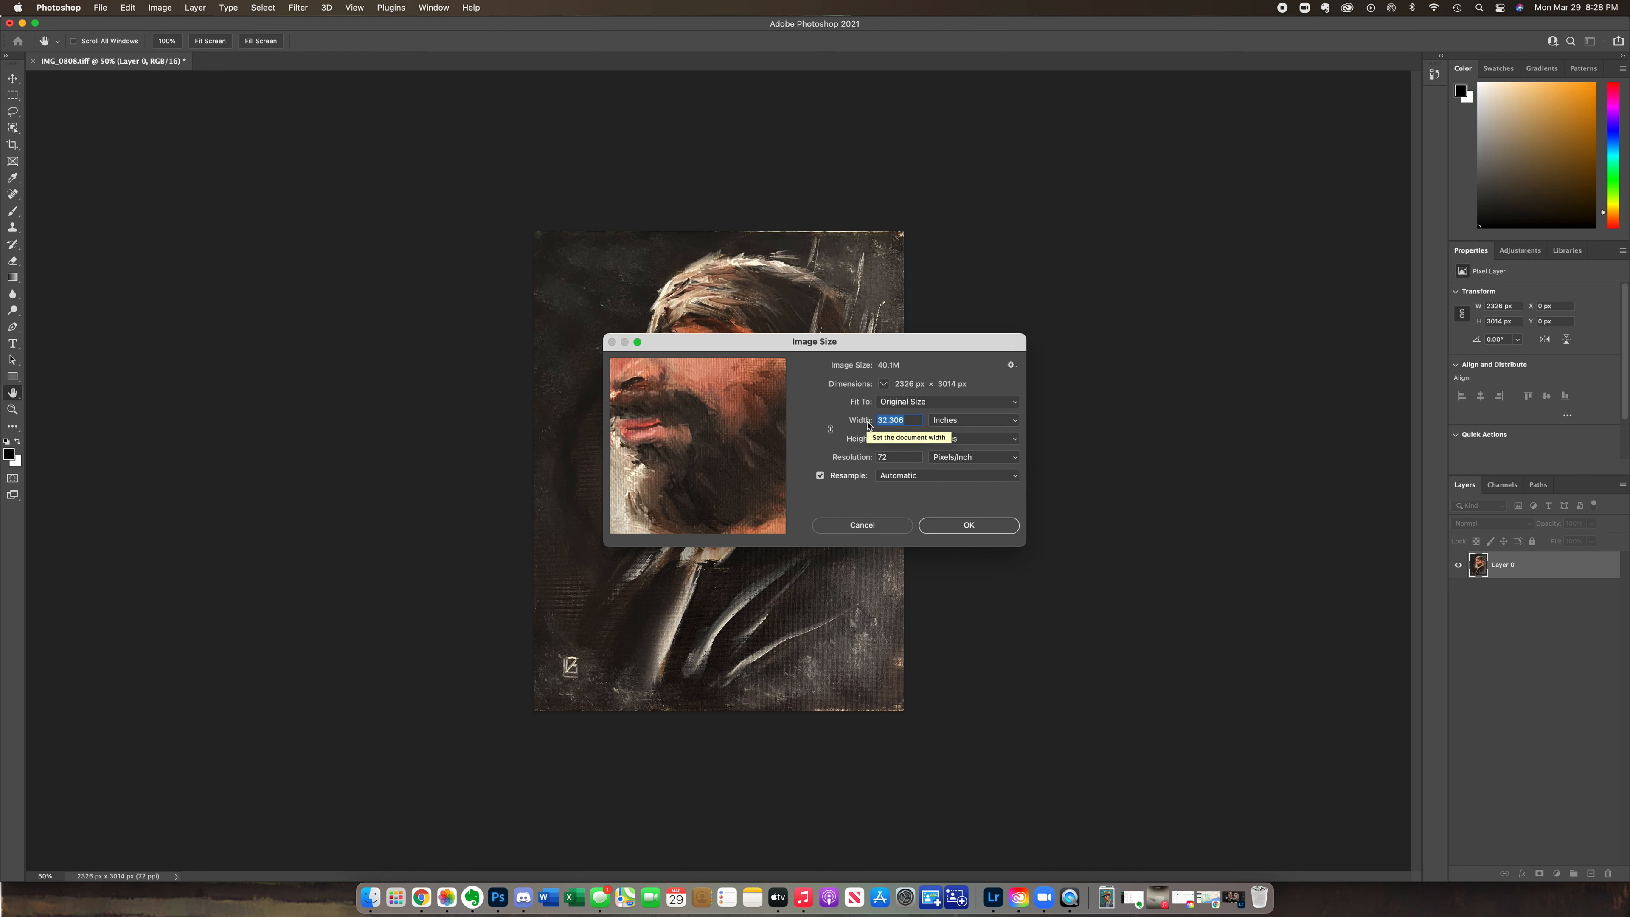
{"action": "type", "text": "27"}
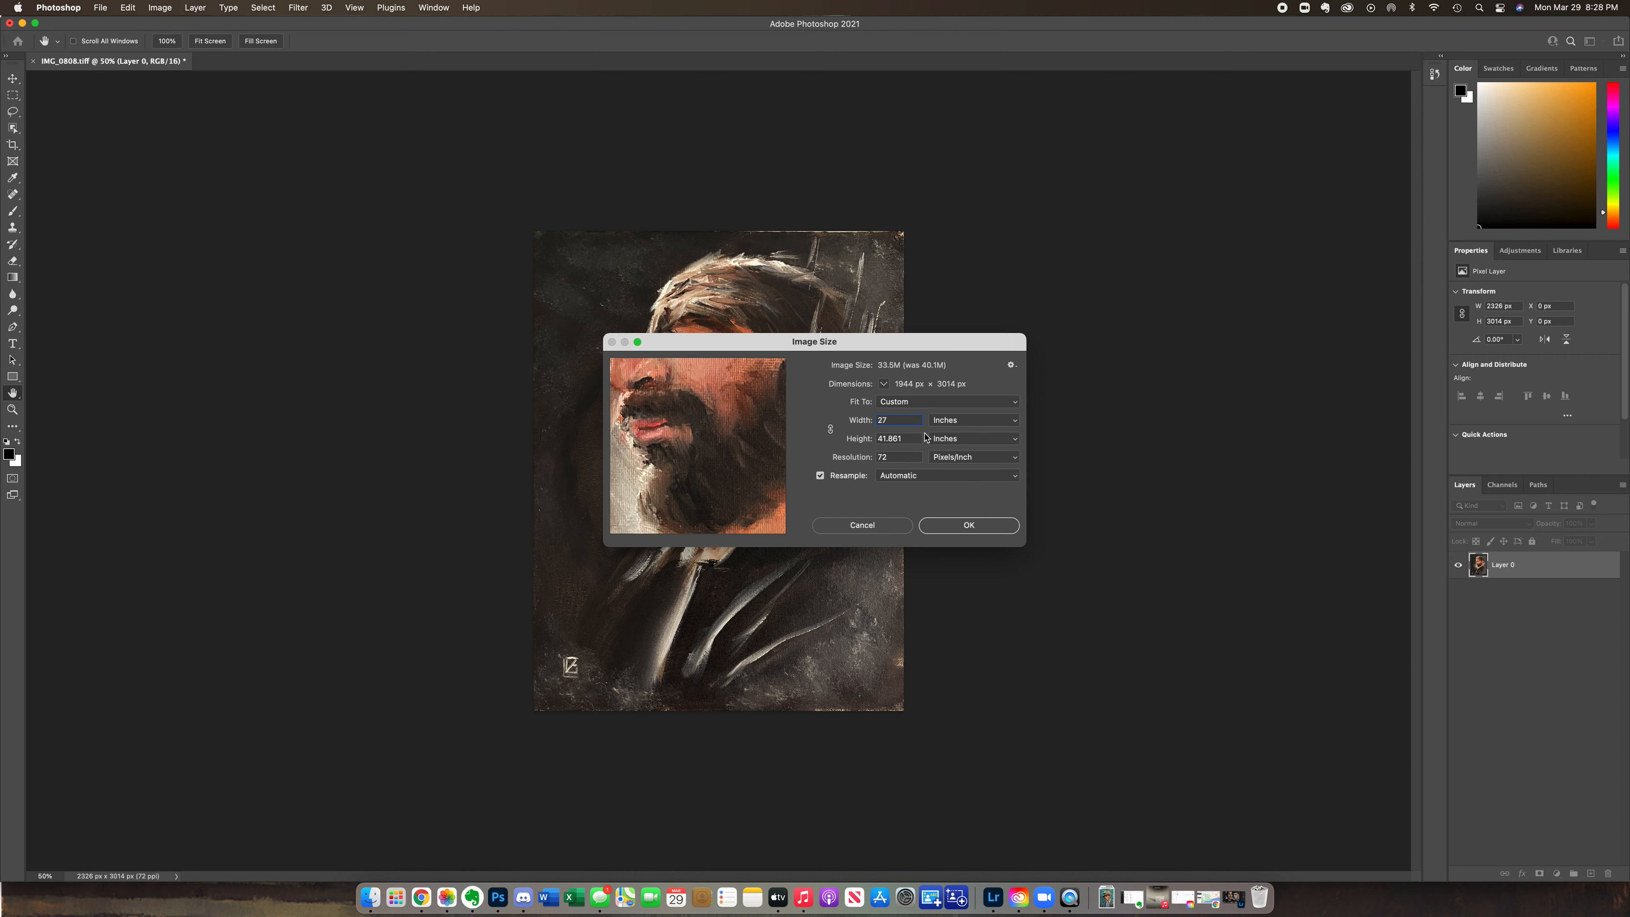
{"action": "left_click_drag", "start_coordinate": [913, 441], "coordinate": [857, 443]}
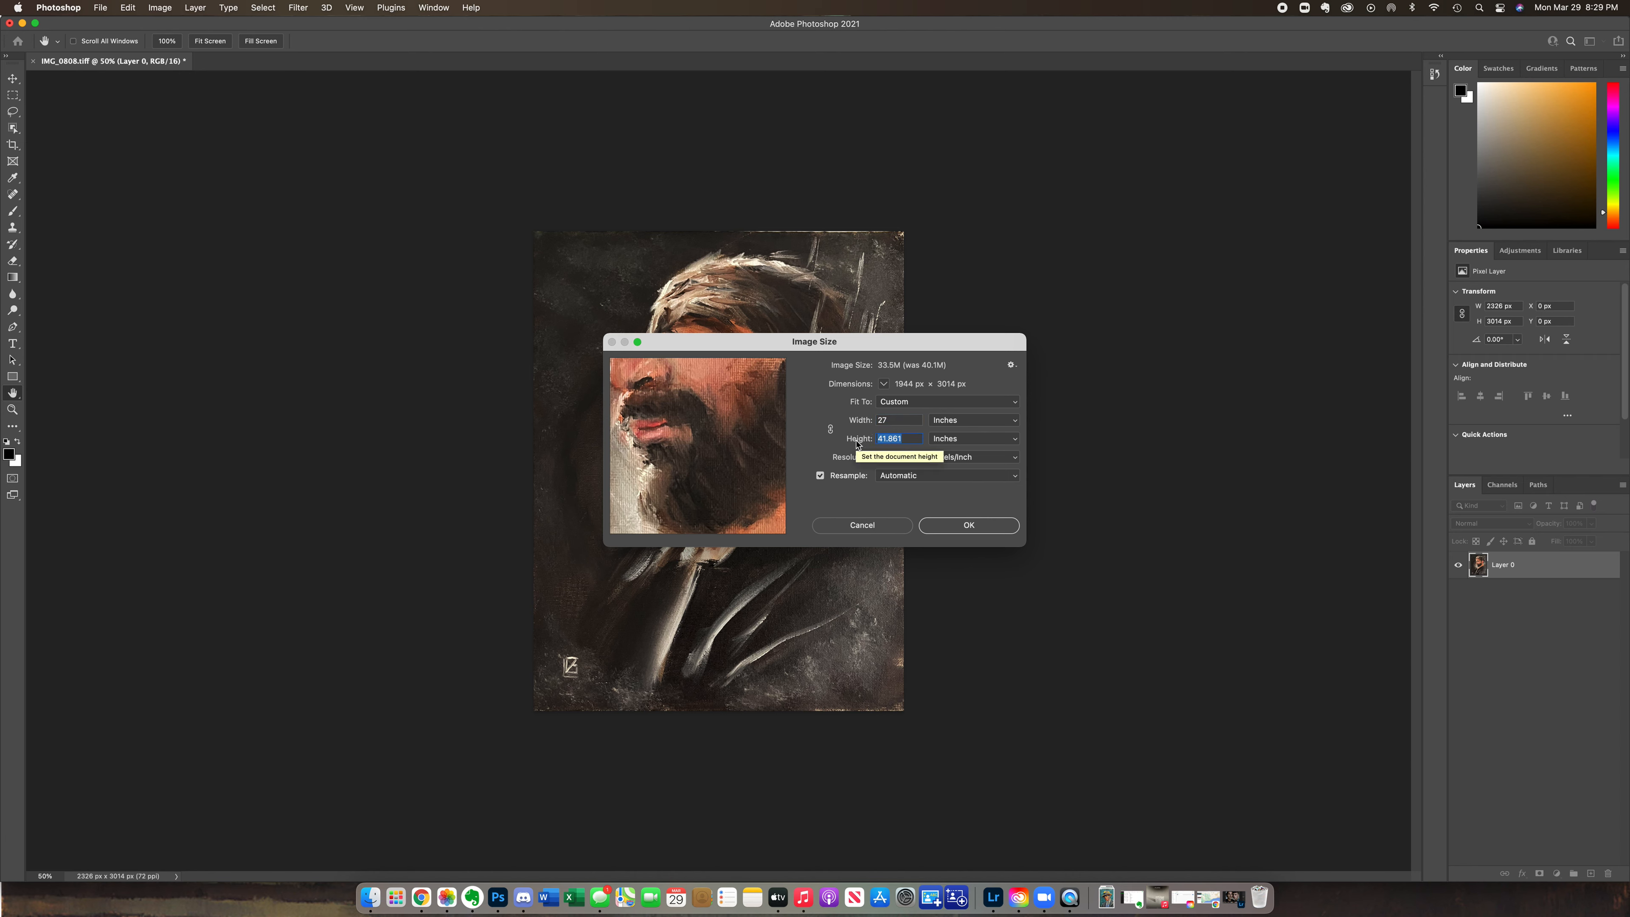
{"action": "type", "text": "36"}
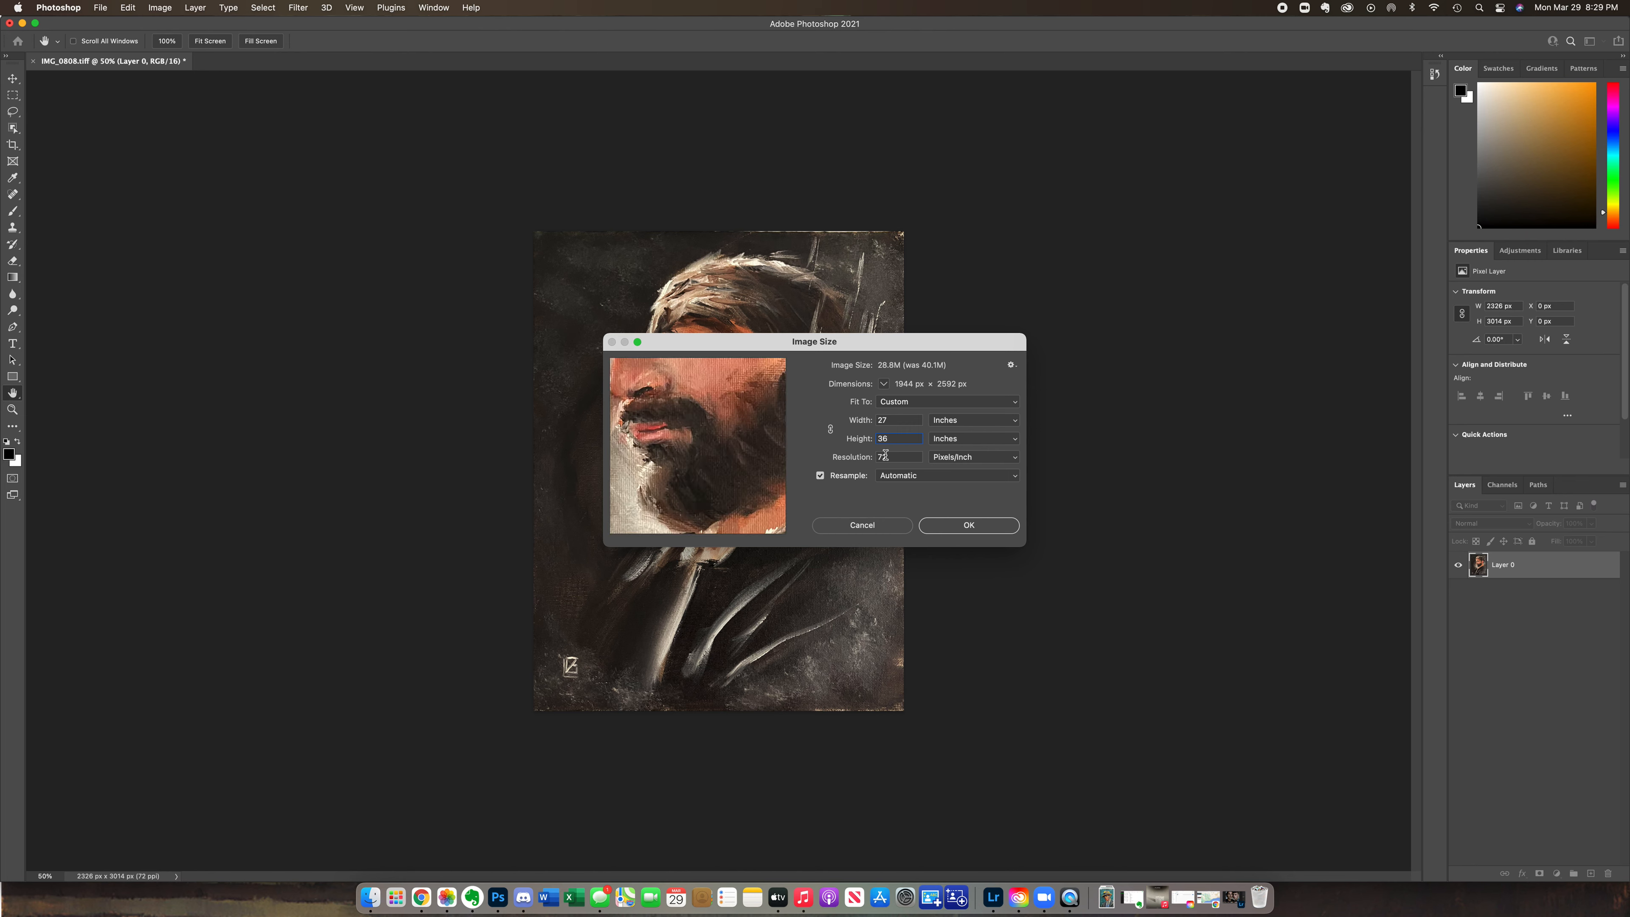
{"action": "left_click", "coordinate": [869, 460]}
{"action": "type", "text": "75"}
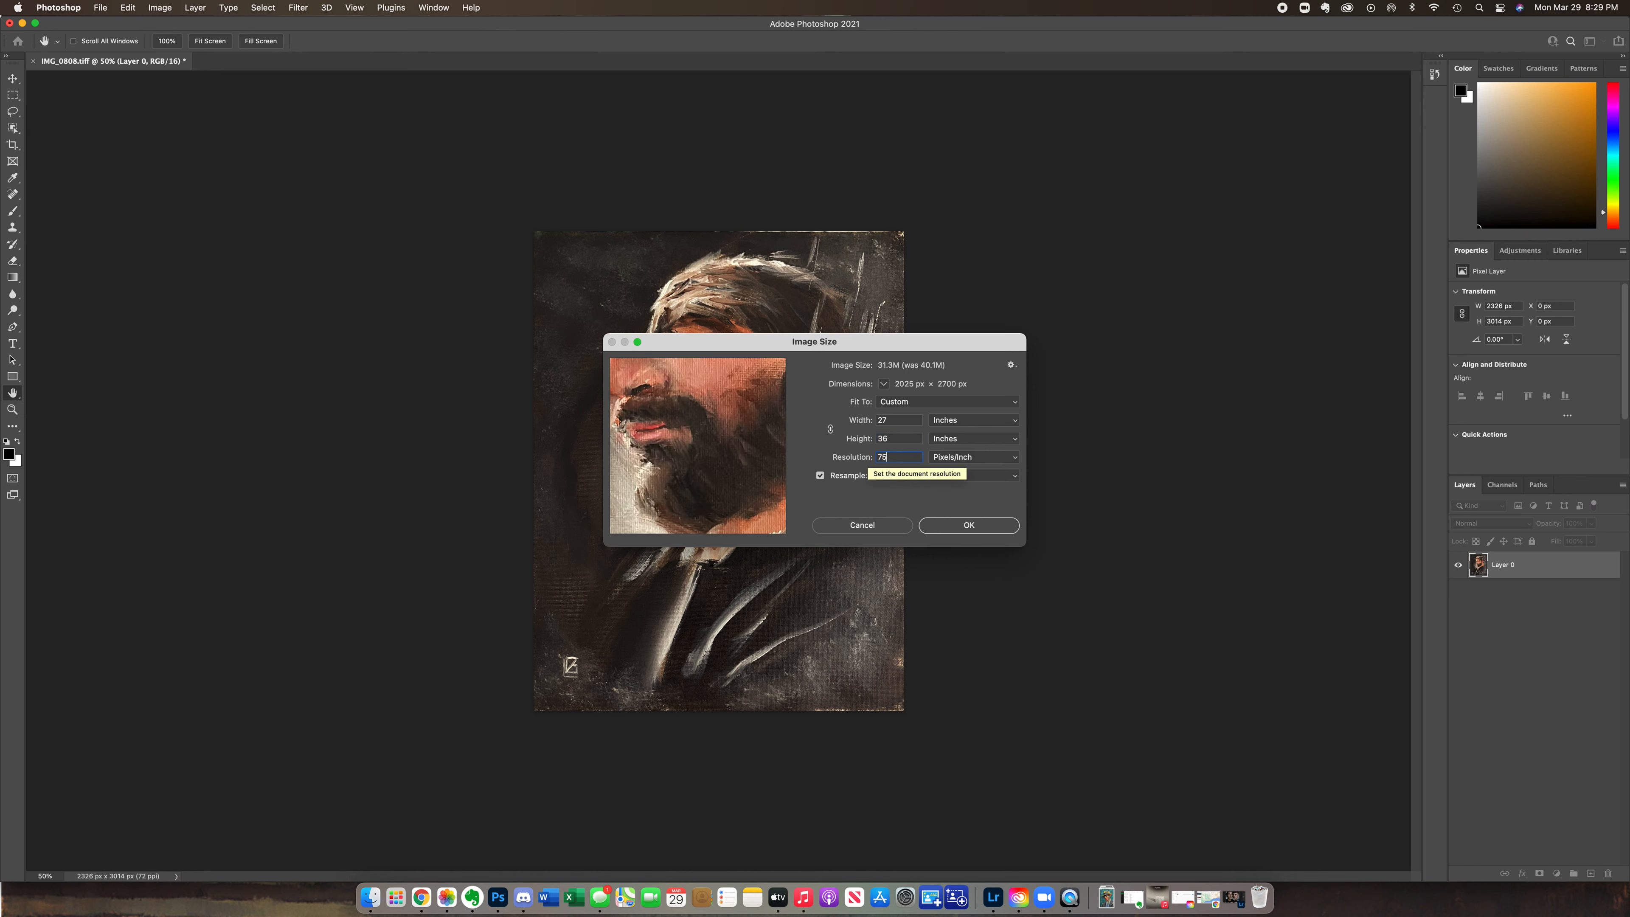
{"action": "left_click", "coordinate": [968, 525]}
Step: Set the crop ratio to 9:12 over the whole resized painting and return to the Move tool
{"action": "key", "text": "c"}
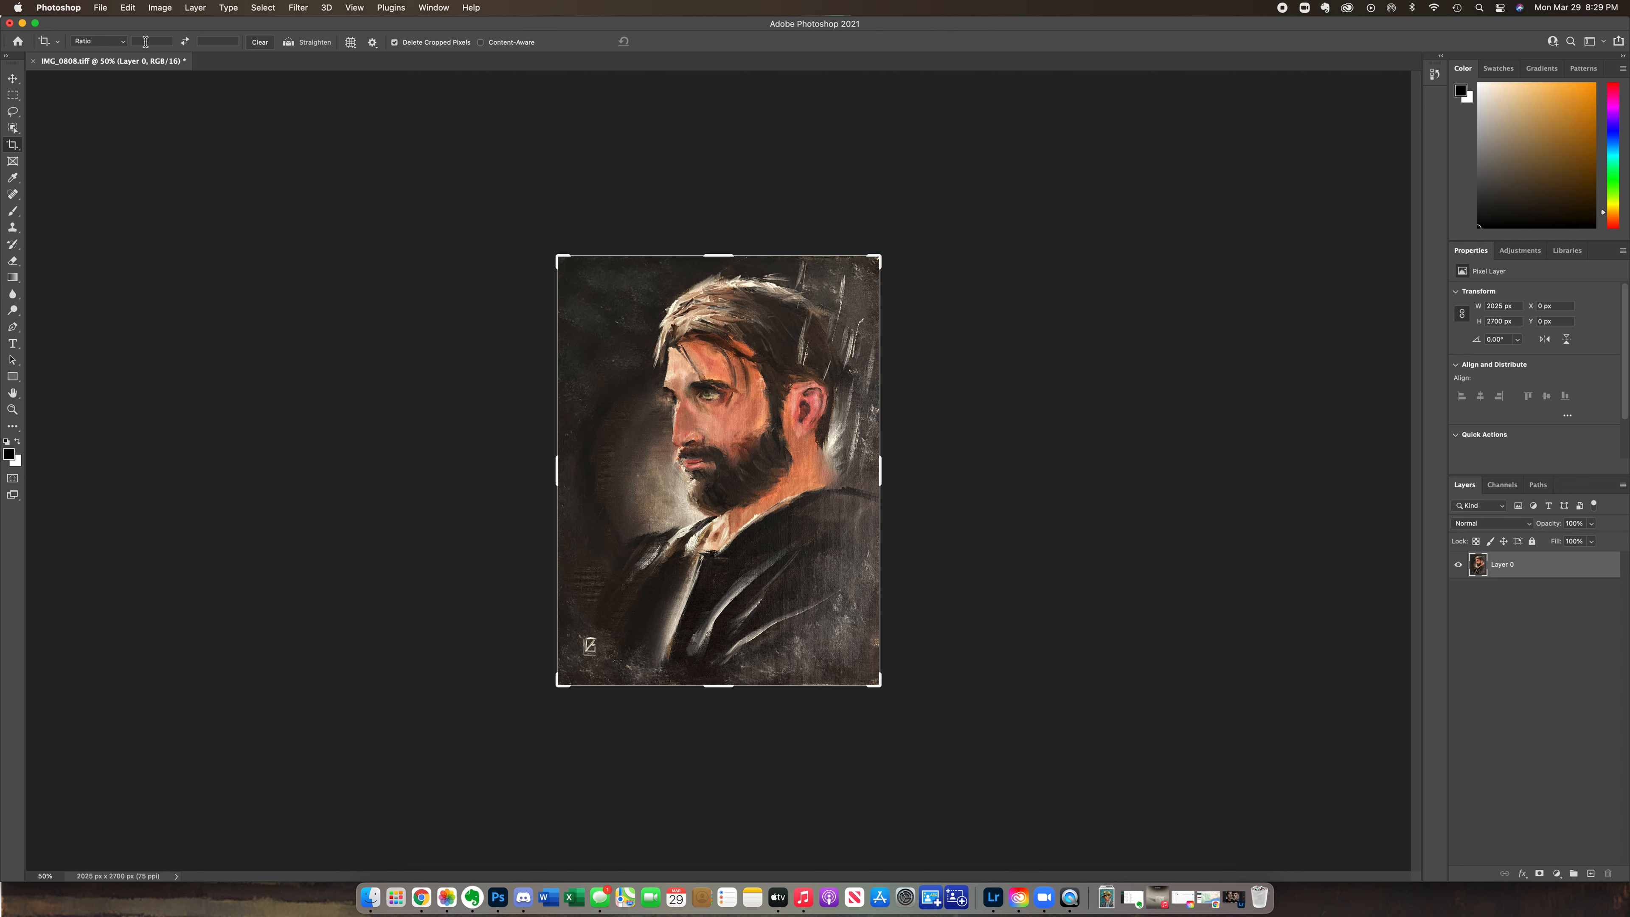
{"action": "type", "text": "9"}
{"action": "key", "text": "Tab"}
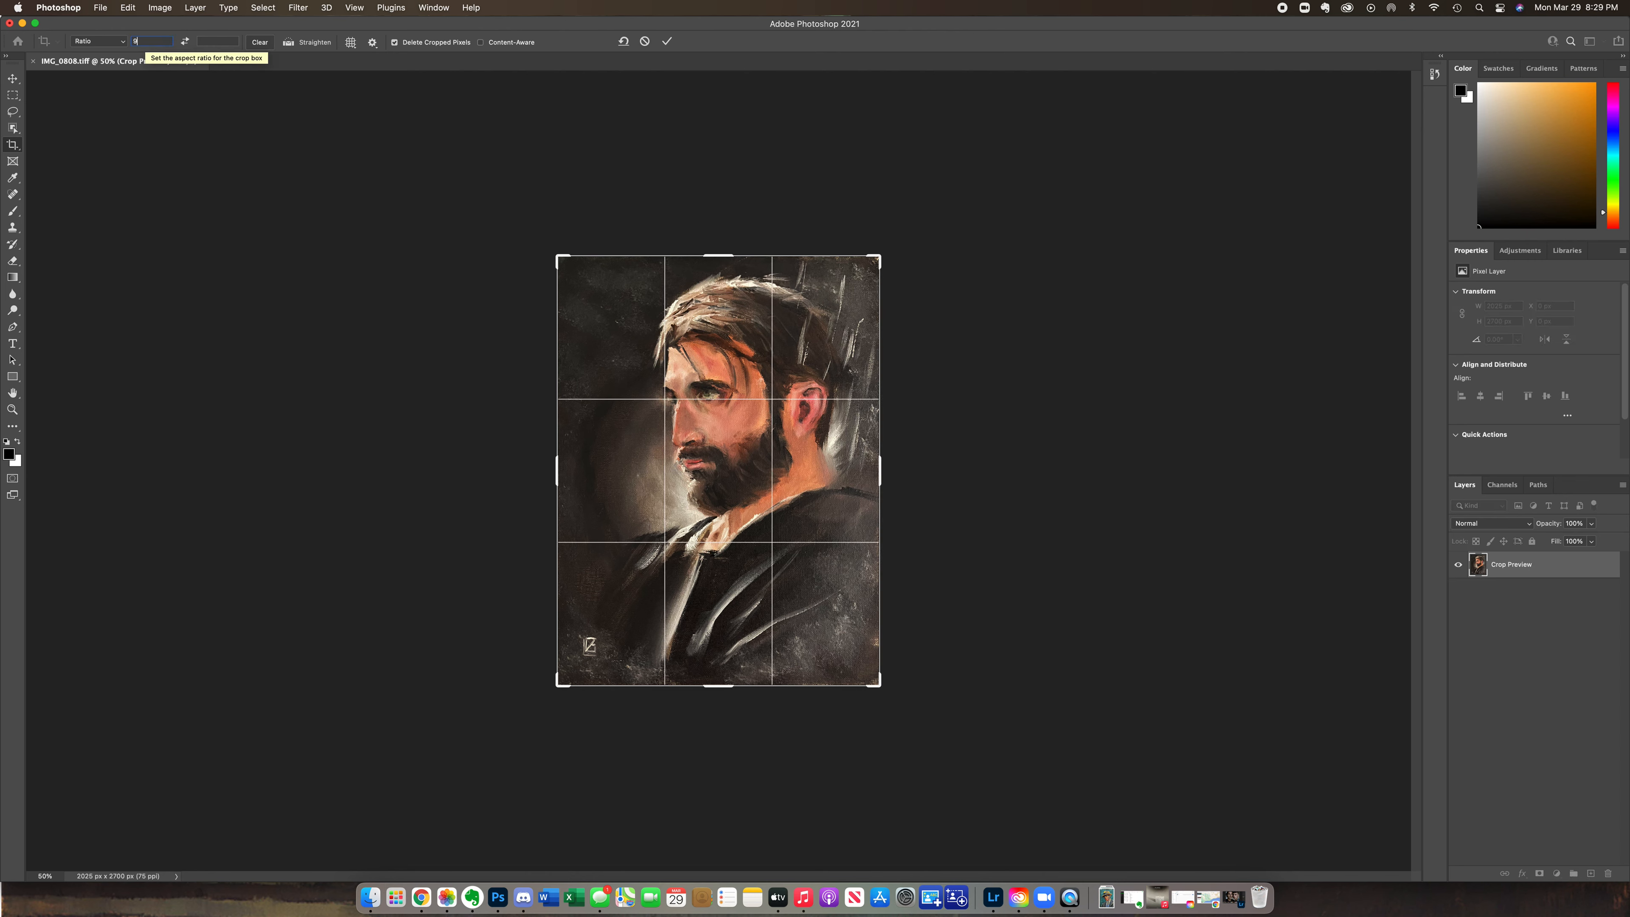
{"action": "type", "text": "1"}
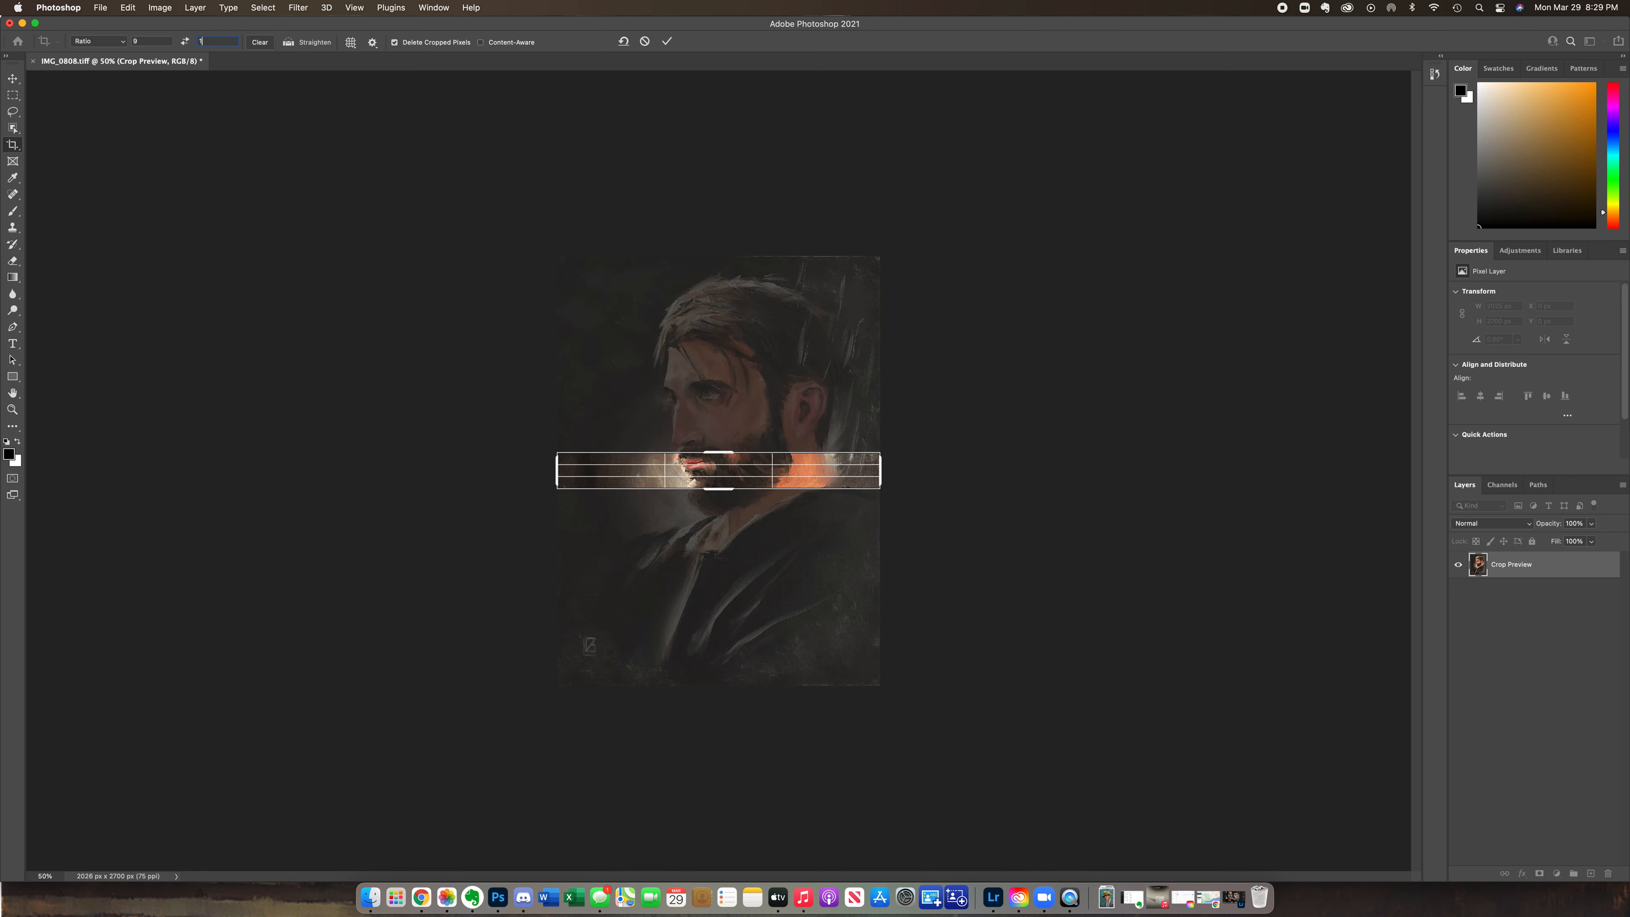
{"action": "type", "text": "2"}
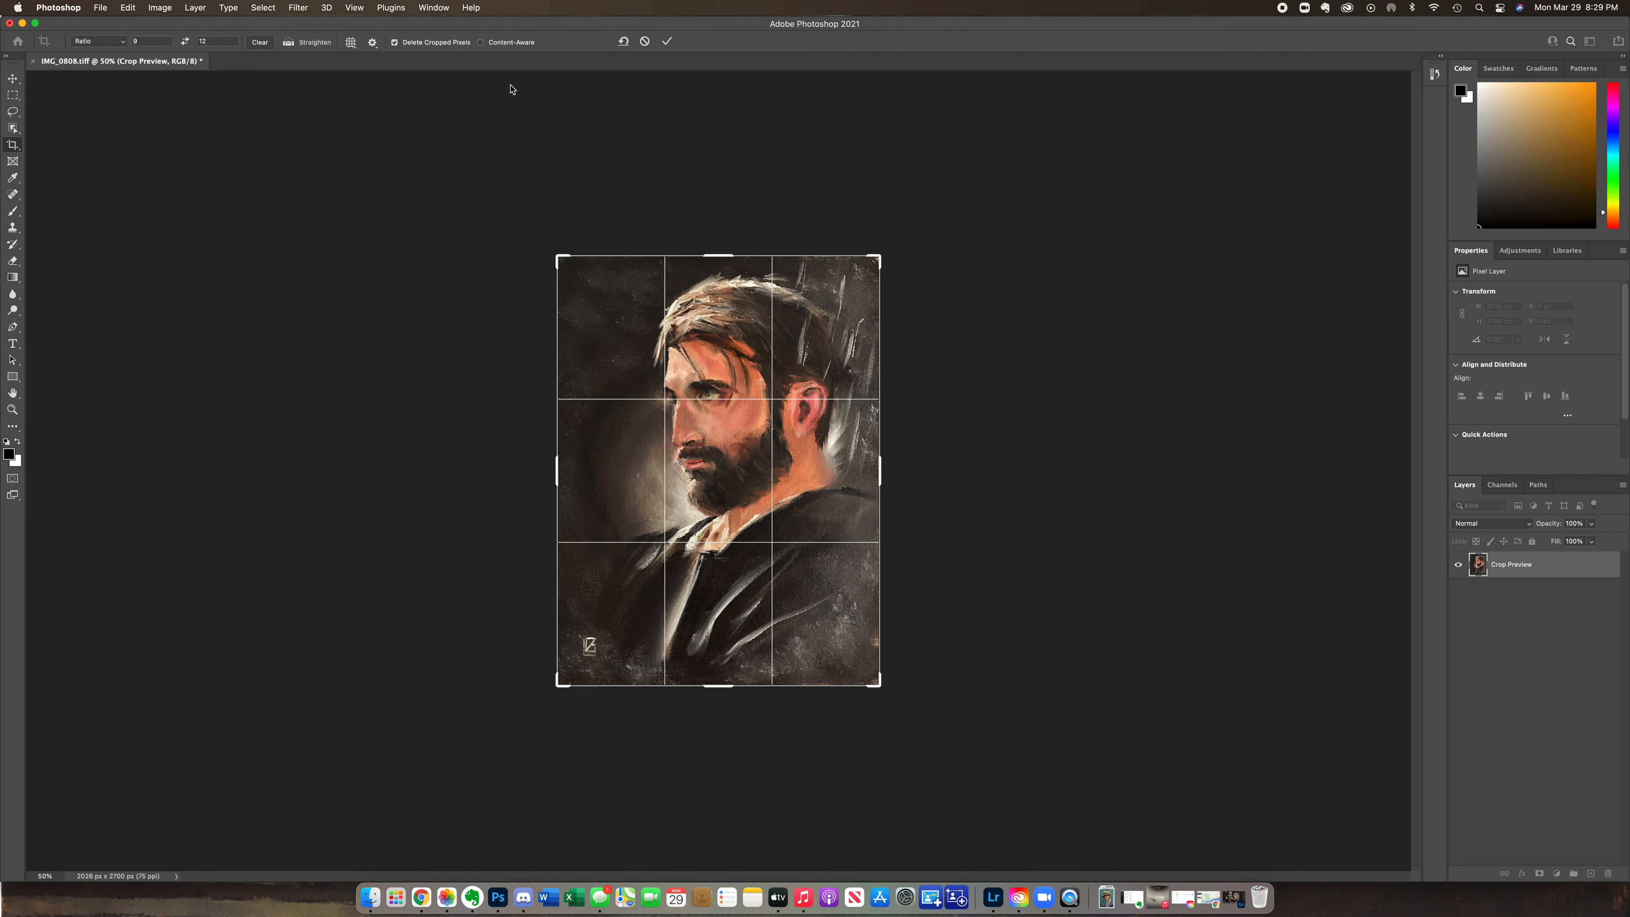
{"action": "left_click", "coordinate": [13, 79]}
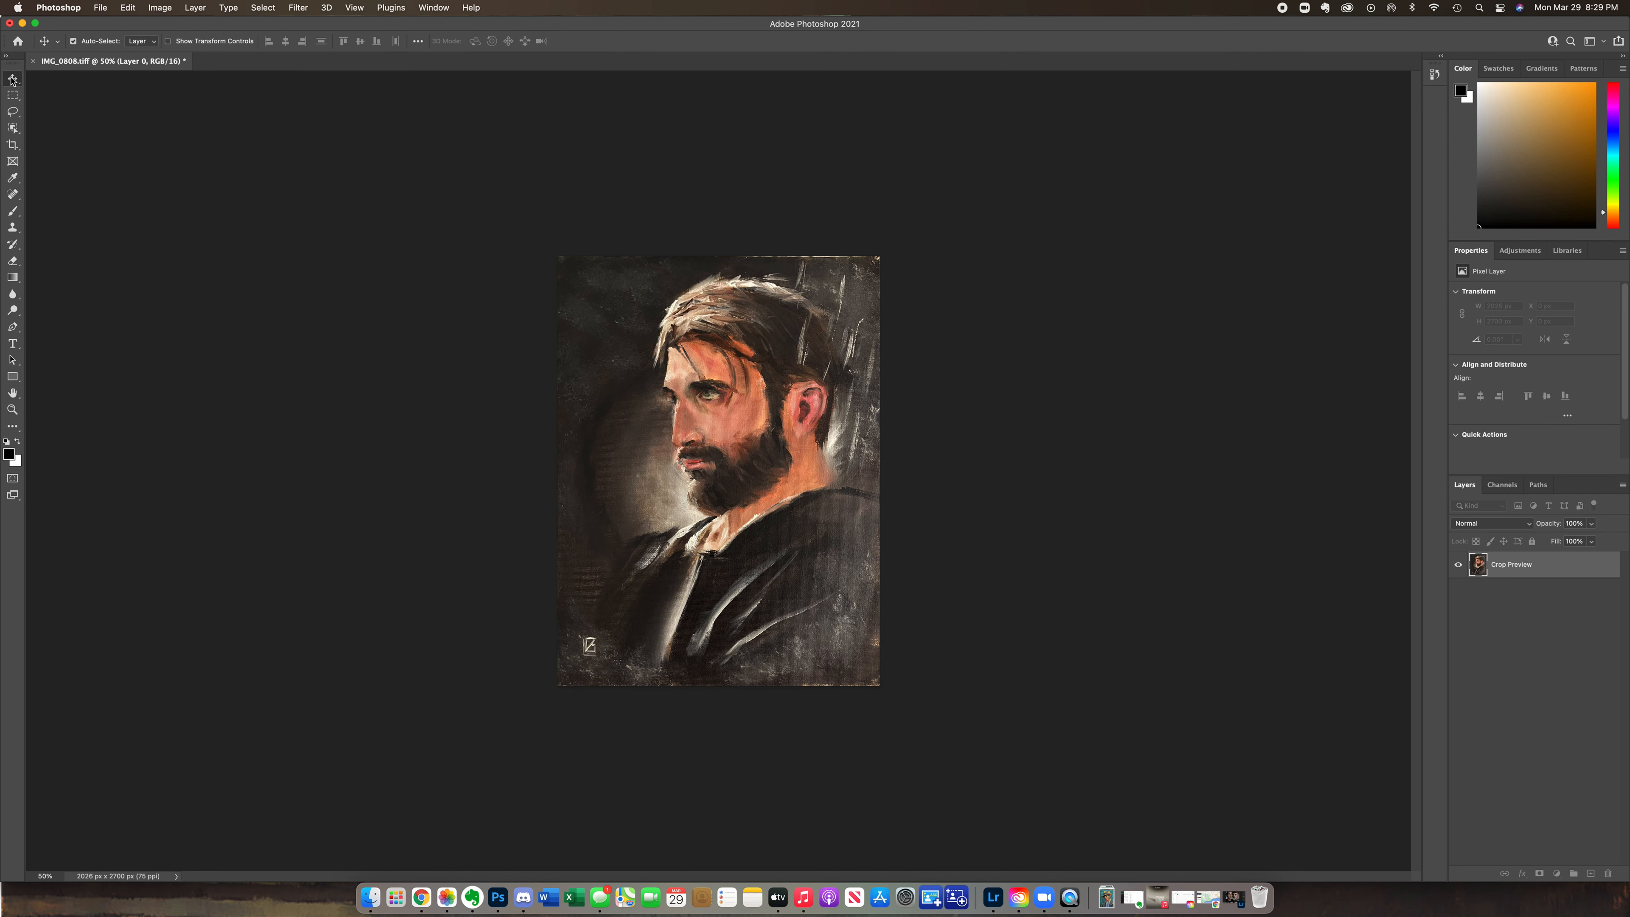